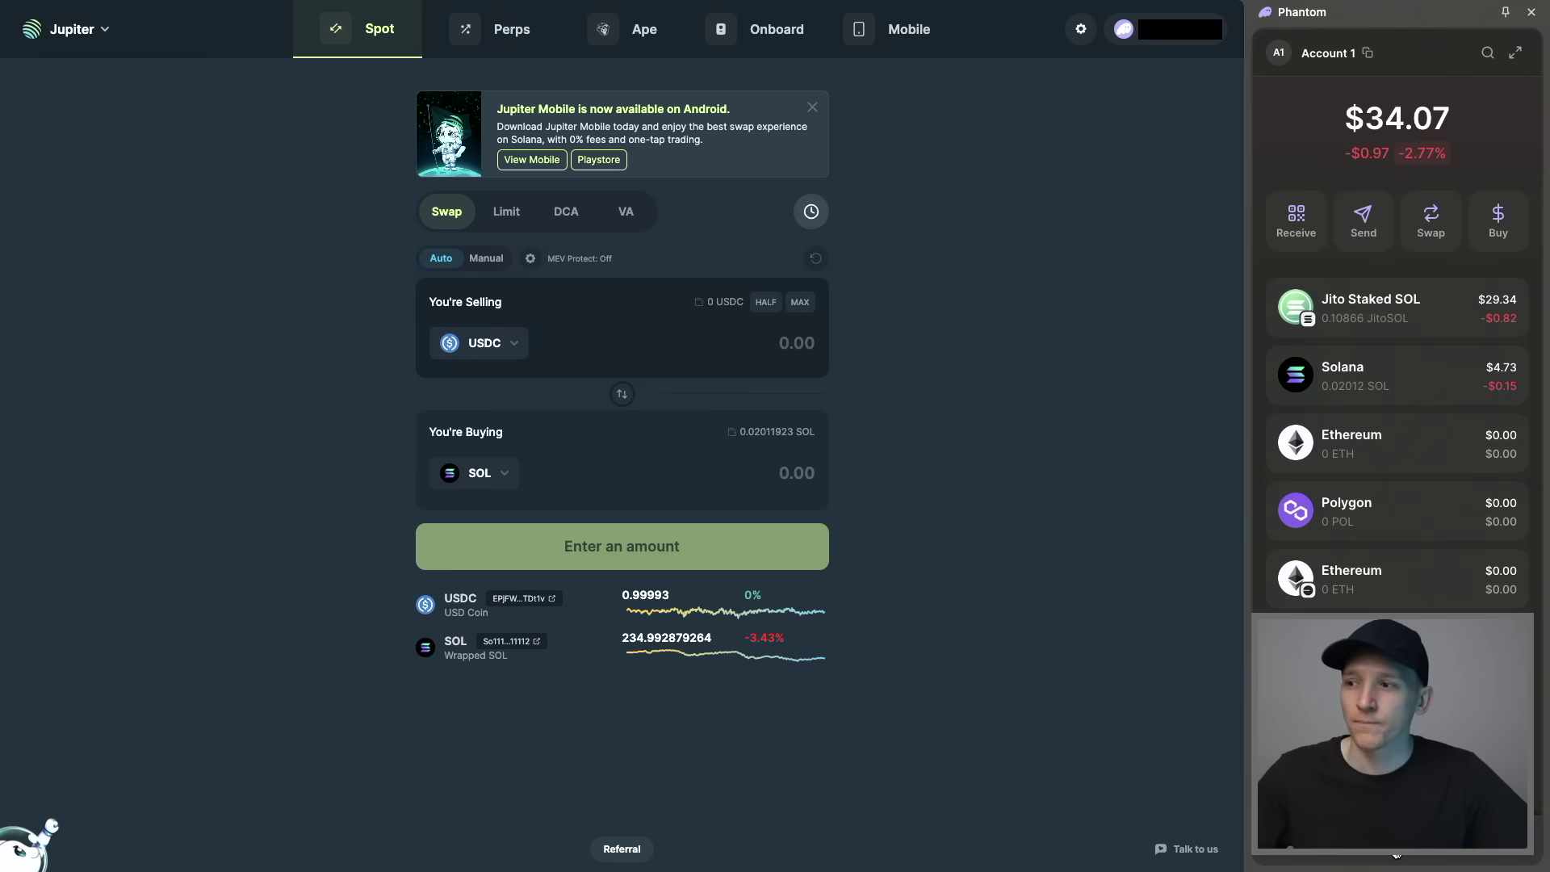
Step: Preview a swap of 50% of the JitoSOL balance into SOL in the Phantom wallet, and close the wallet panel
{"action": "left_click", "coordinate": [1431, 214]}
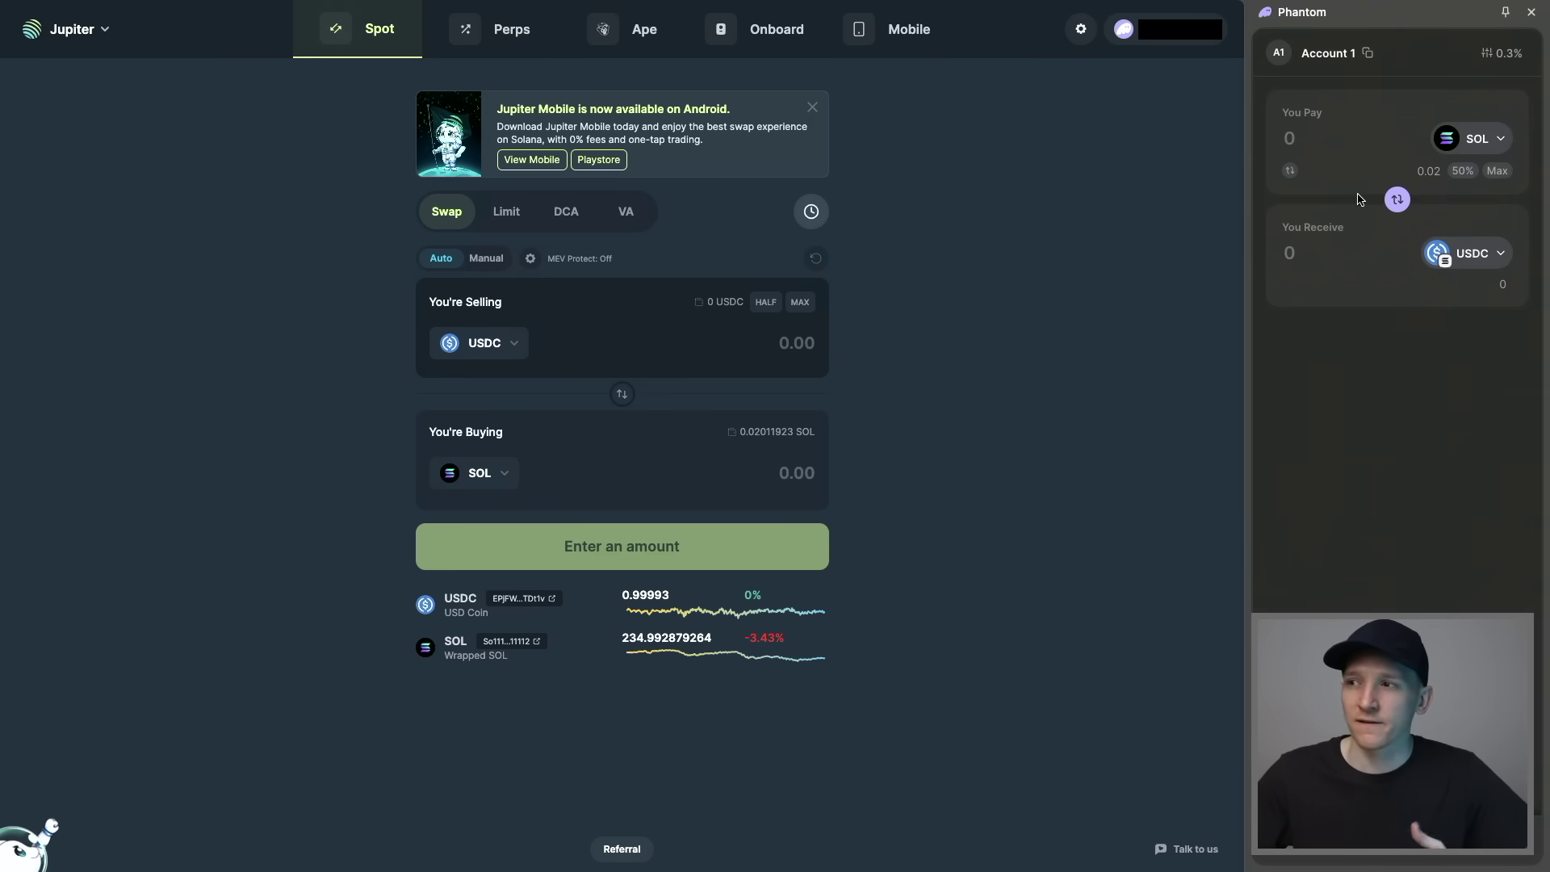
{"action": "left_click", "coordinate": [1476, 141]}
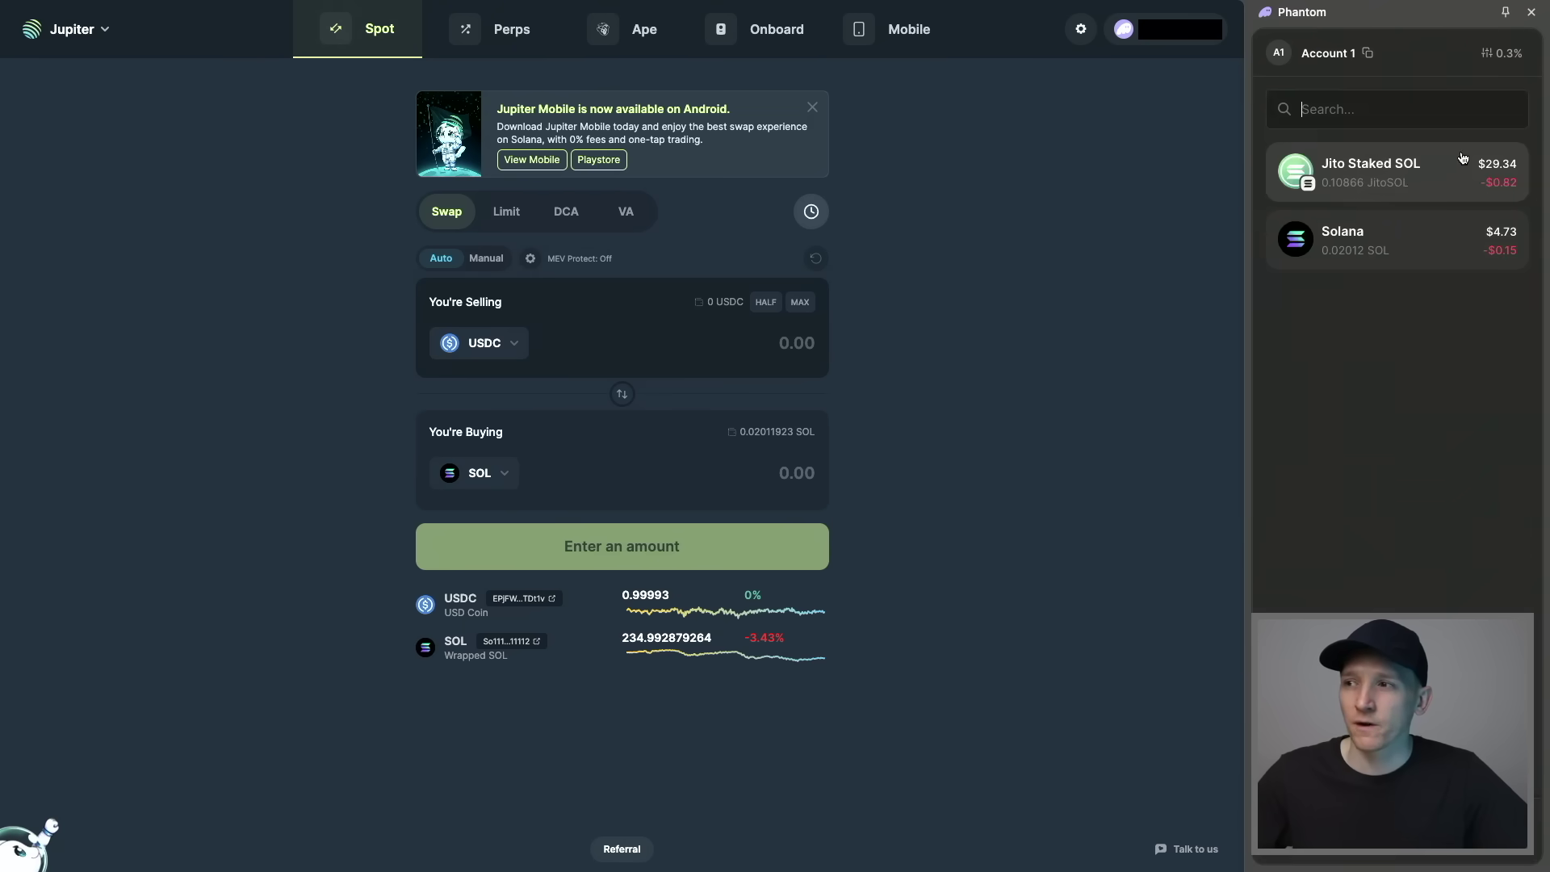
{"action": "left_click", "coordinate": [1396, 169]}
{"action": "left_click", "coordinate": [1462, 172]}
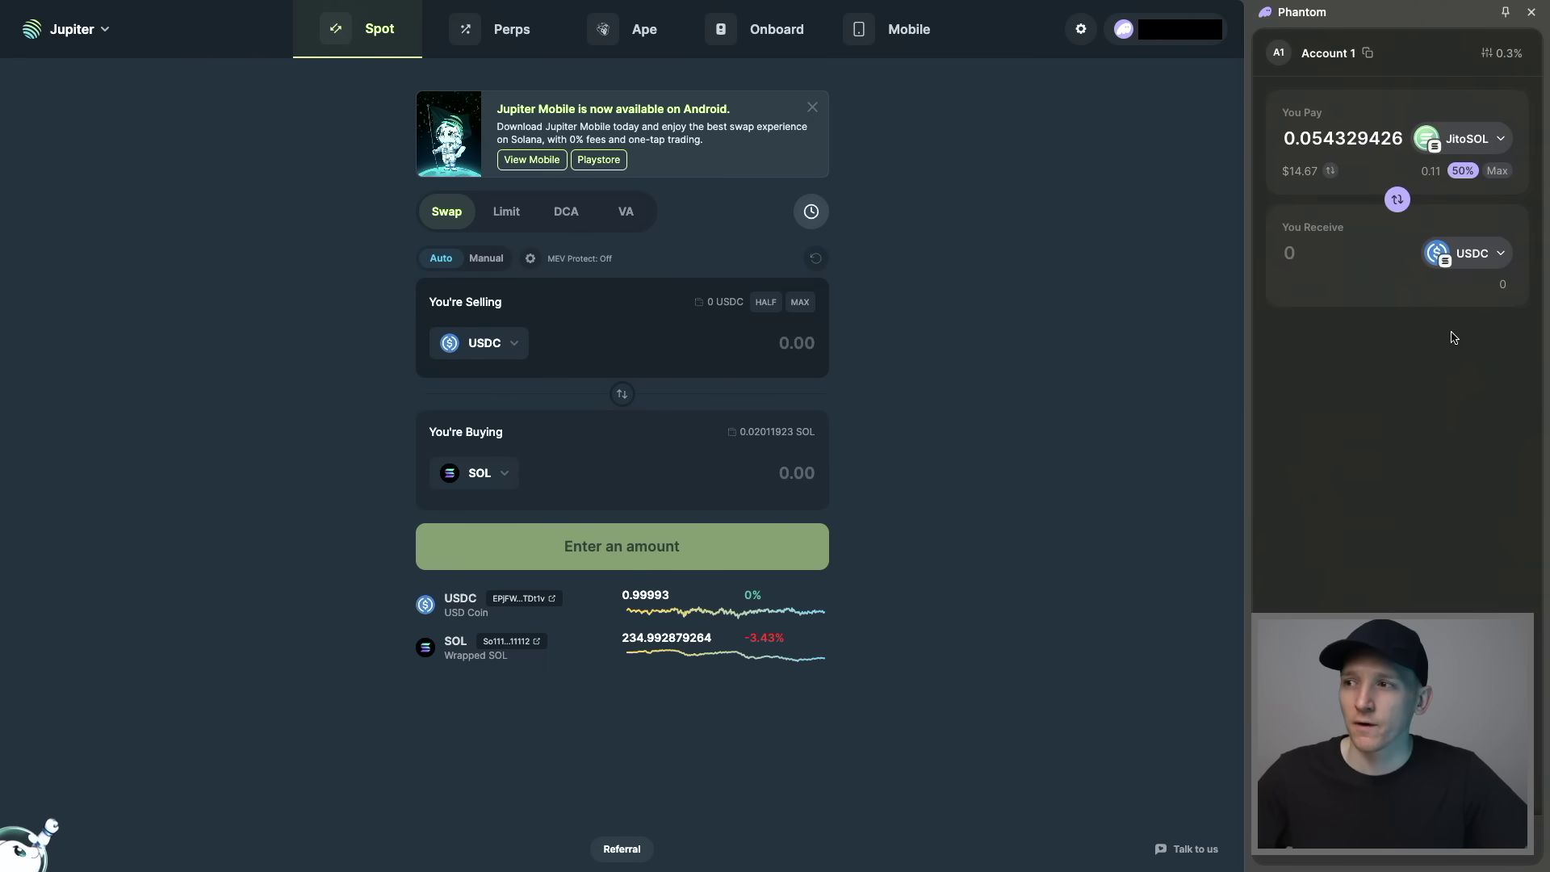
{"action": "left_click", "coordinate": [1468, 252]}
{"action": "left_click", "coordinate": [1350, 216]}
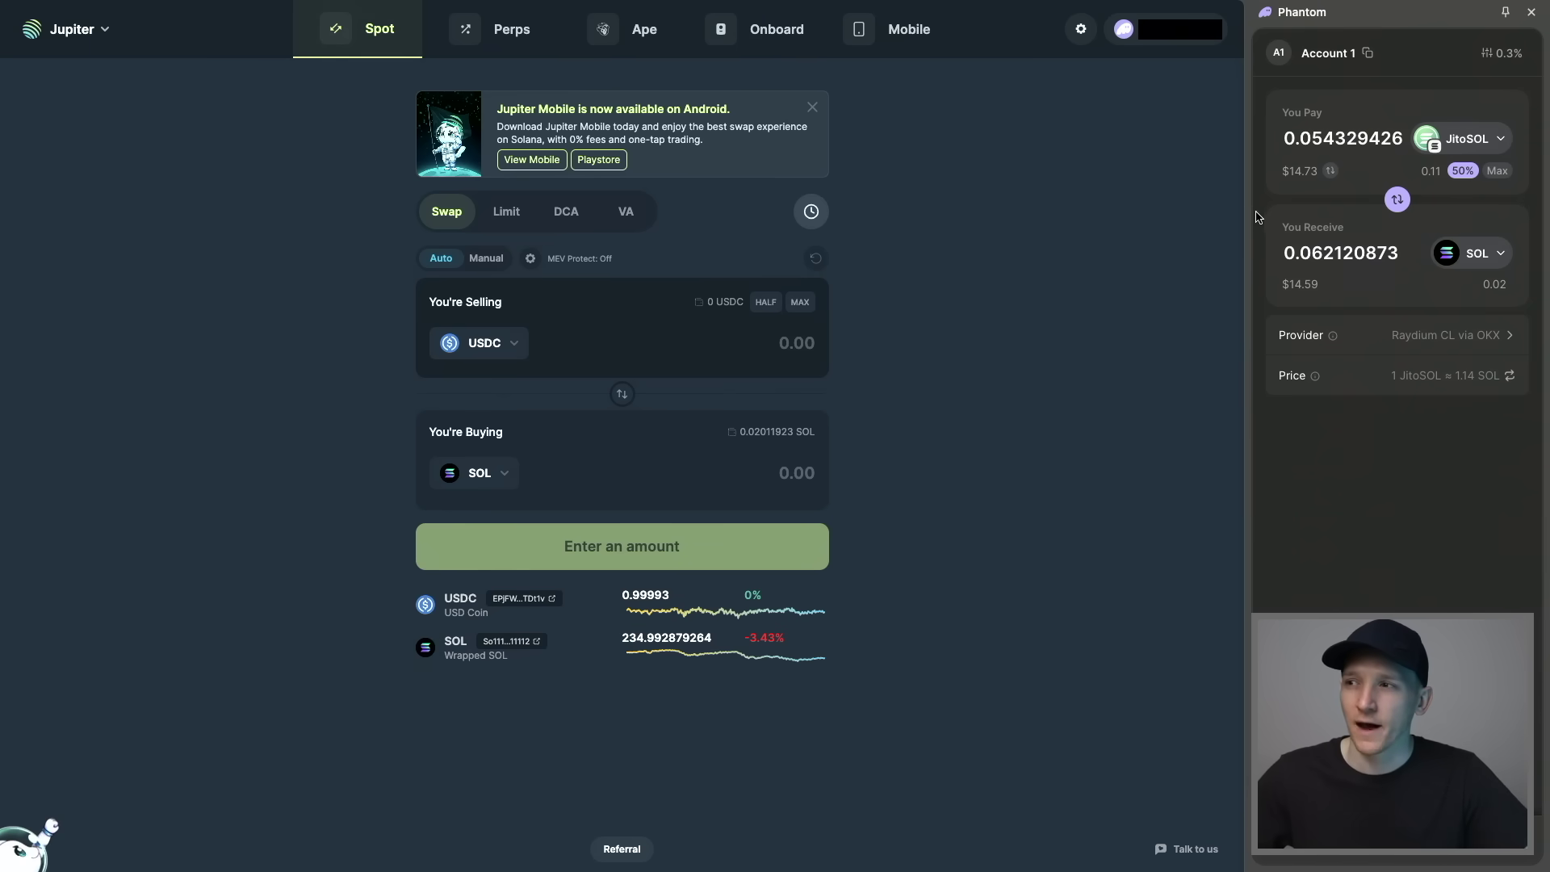
{"action": "left_click", "coordinate": [1531, 12]}
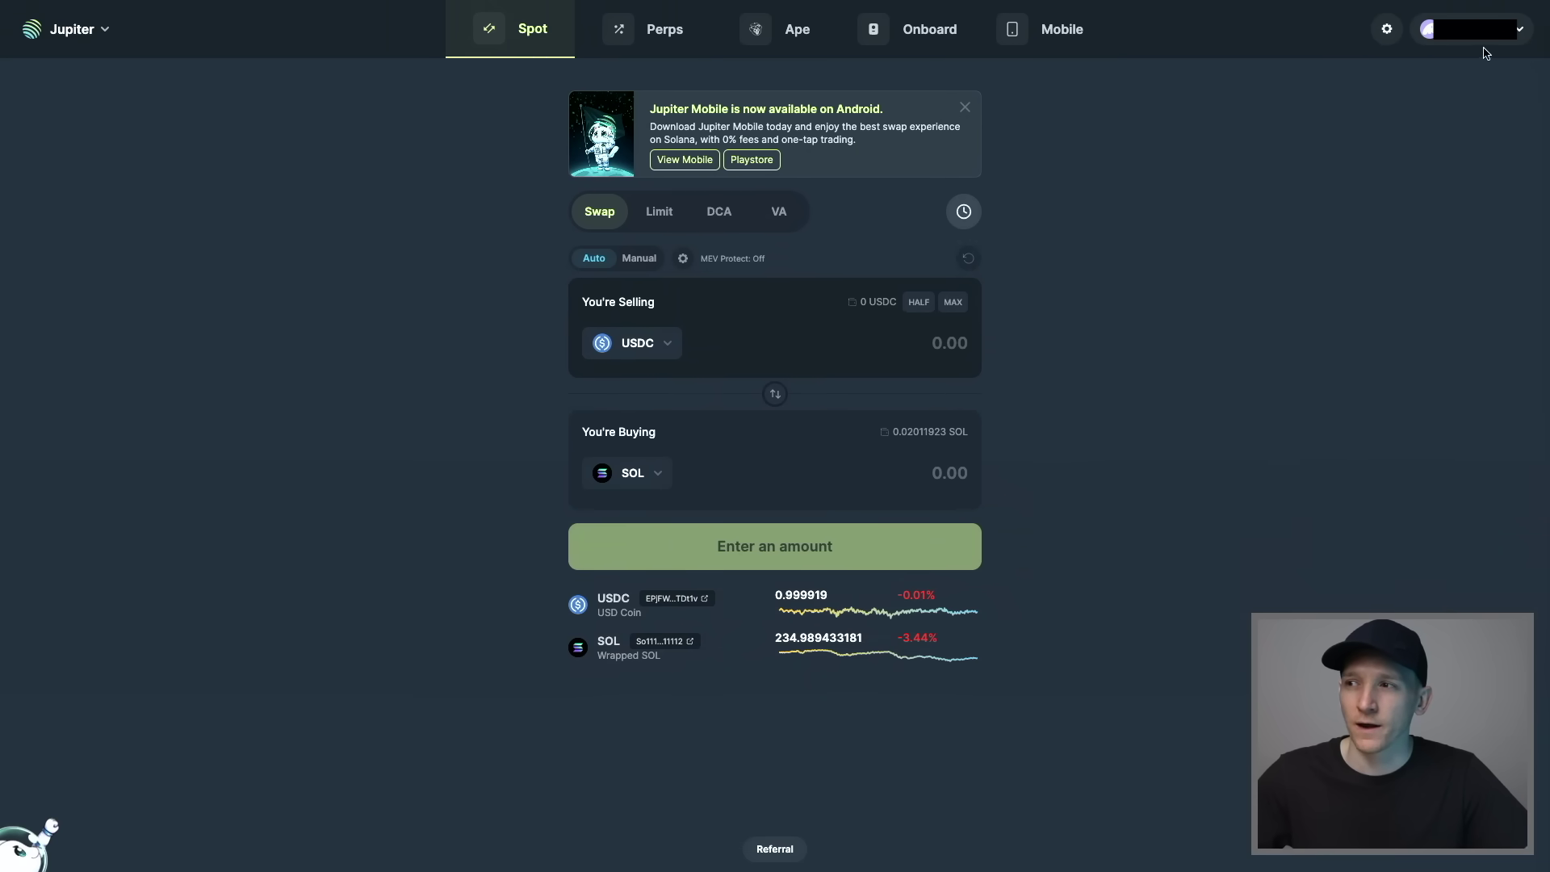
Step: Swap half of the JitoSOL balance for SOL on Jupiter and approve the transaction in the wallet
{"action": "left_click", "coordinate": [642, 342]}
{"action": "left_click", "coordinate": [763, 126]}
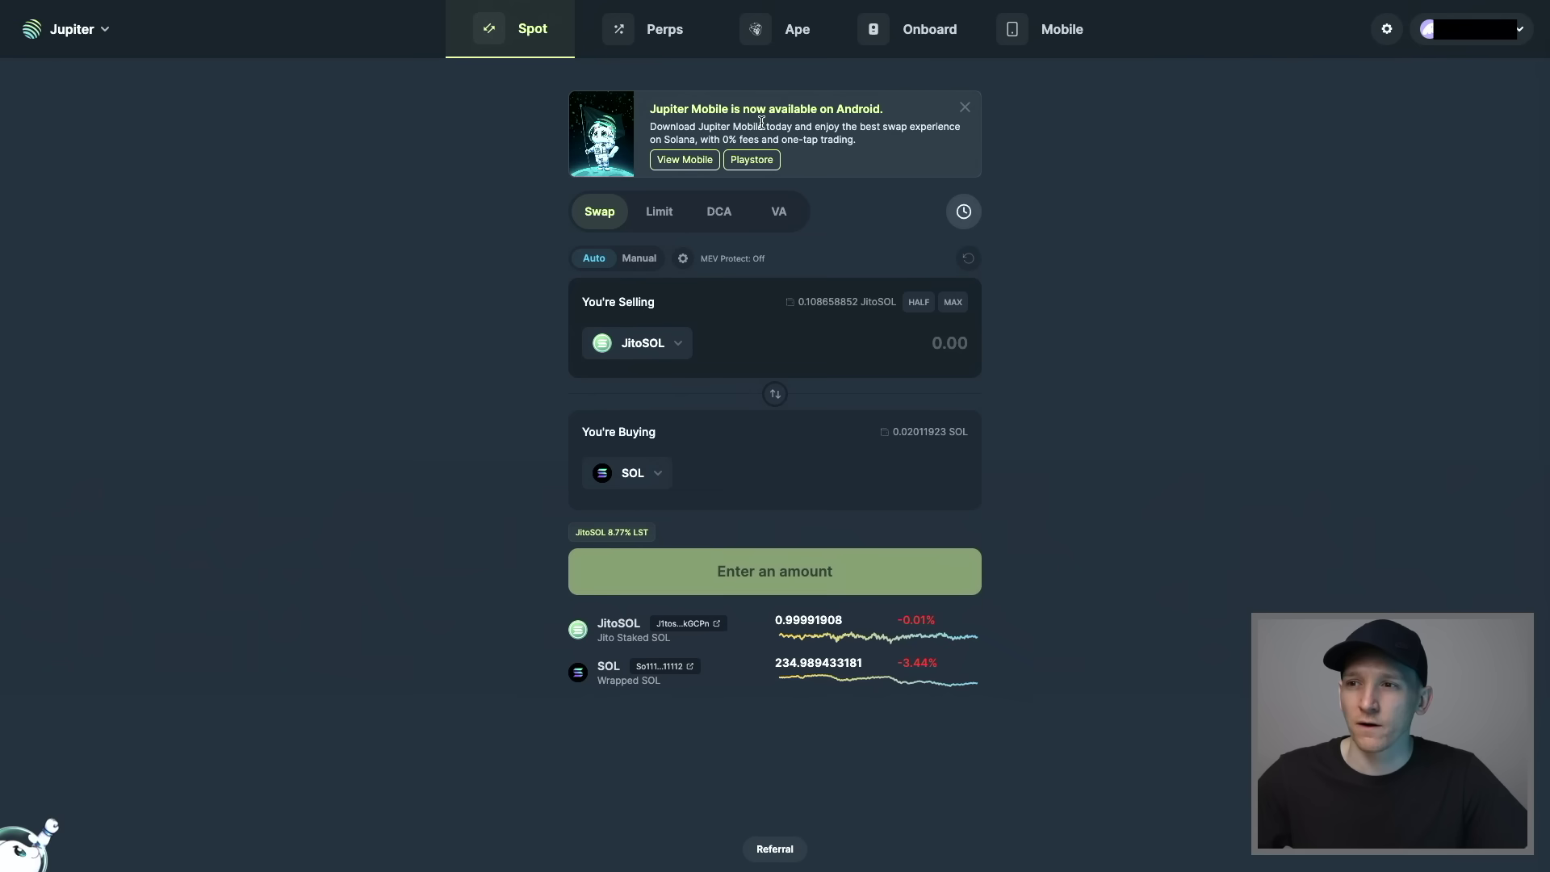
{"action": "left_click", "coordinate": [918, 307]}
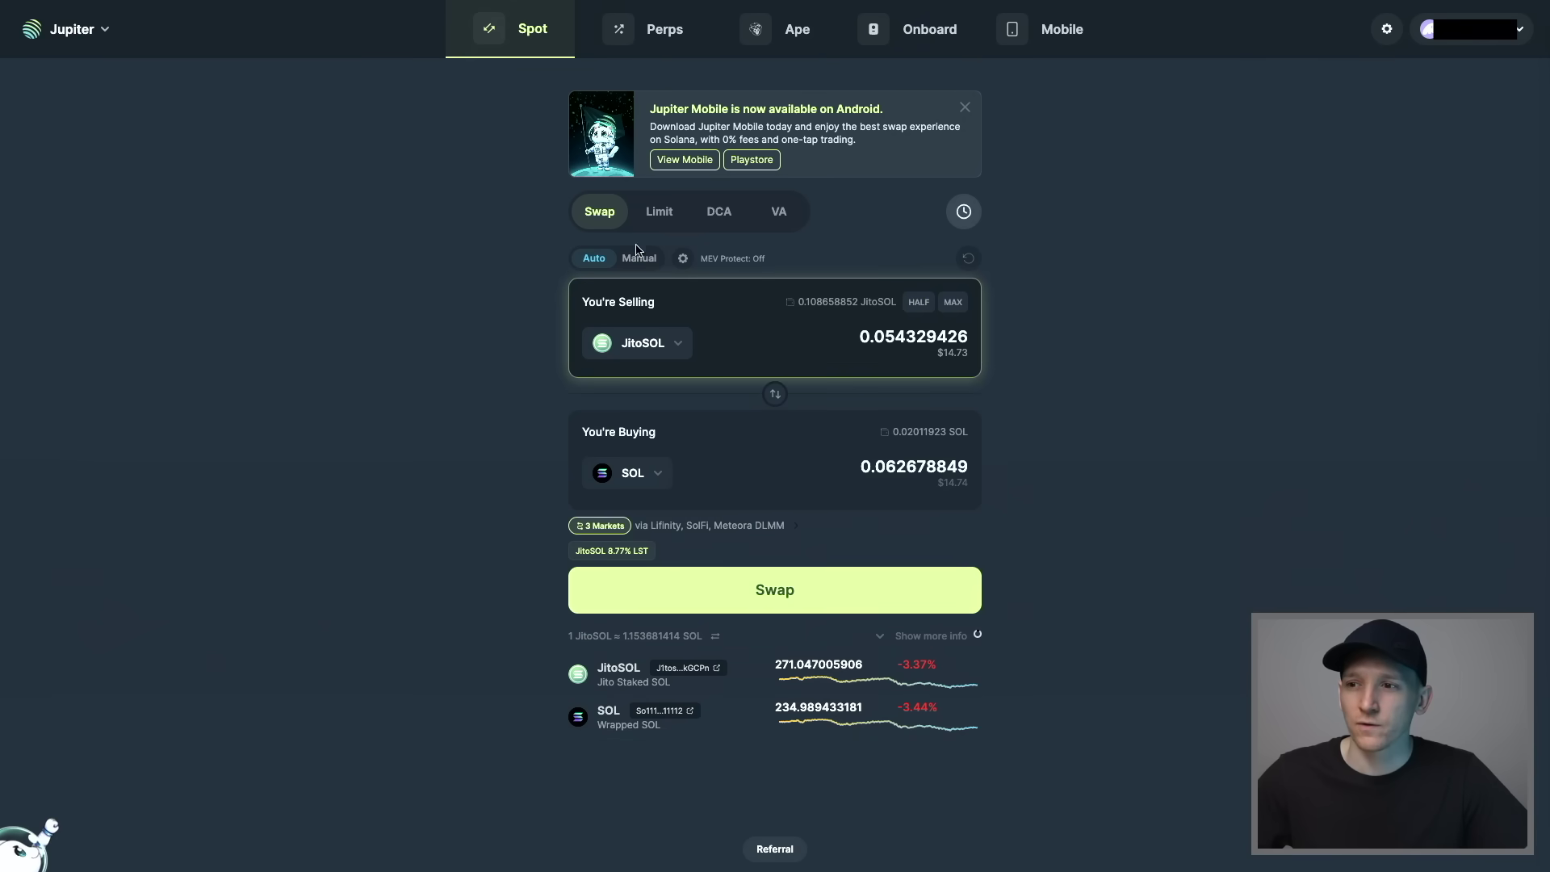
{"action": "left_click", "coordinate": [744, 578]}
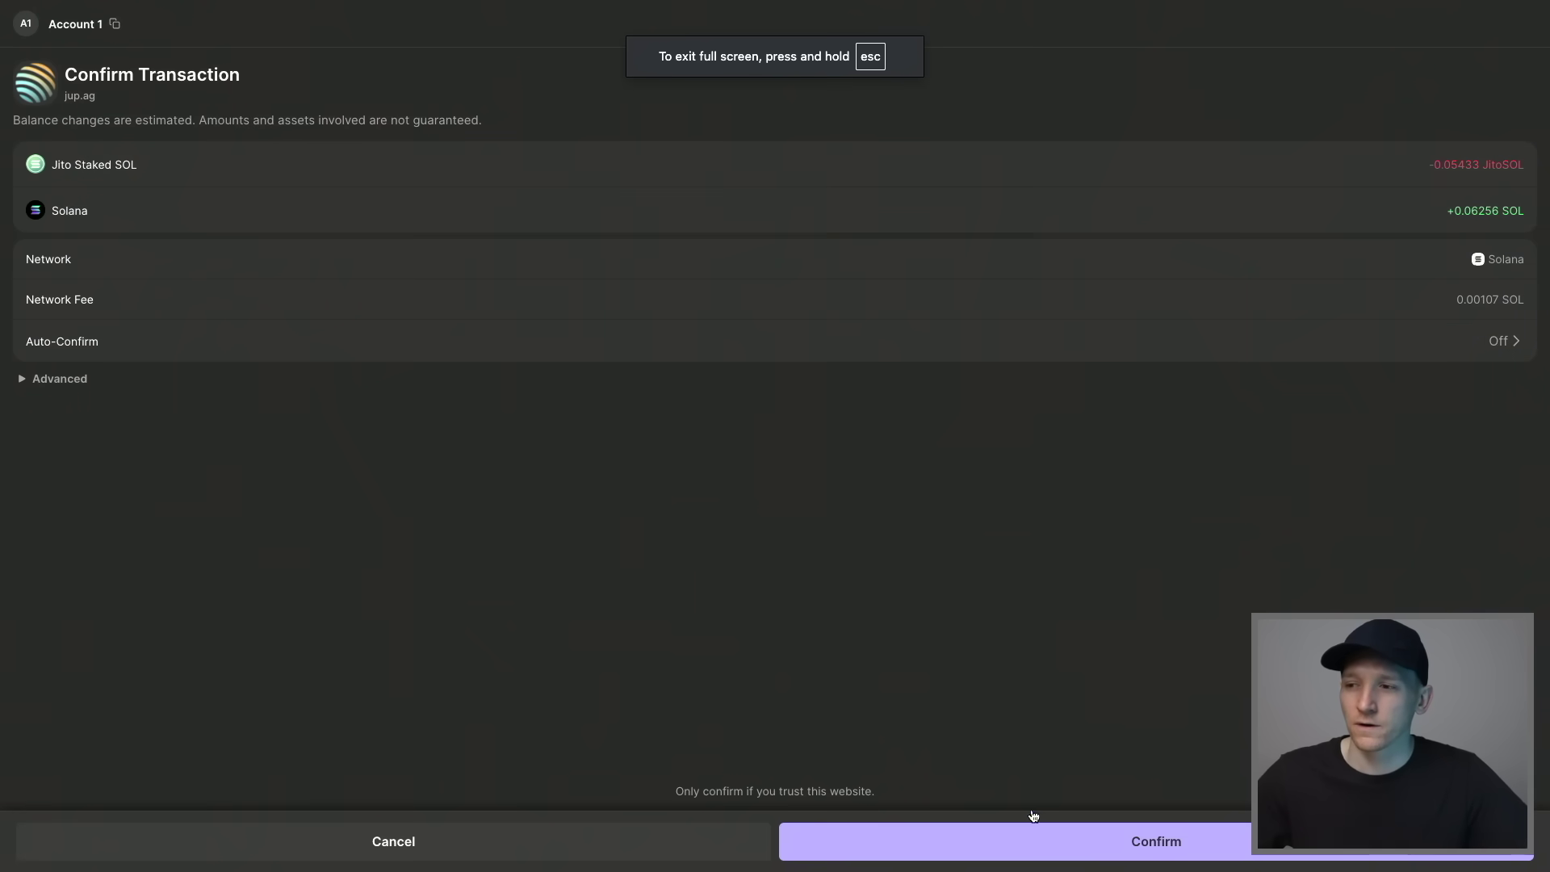
{"action": "left_click", "coordinate": [1031, 837]}
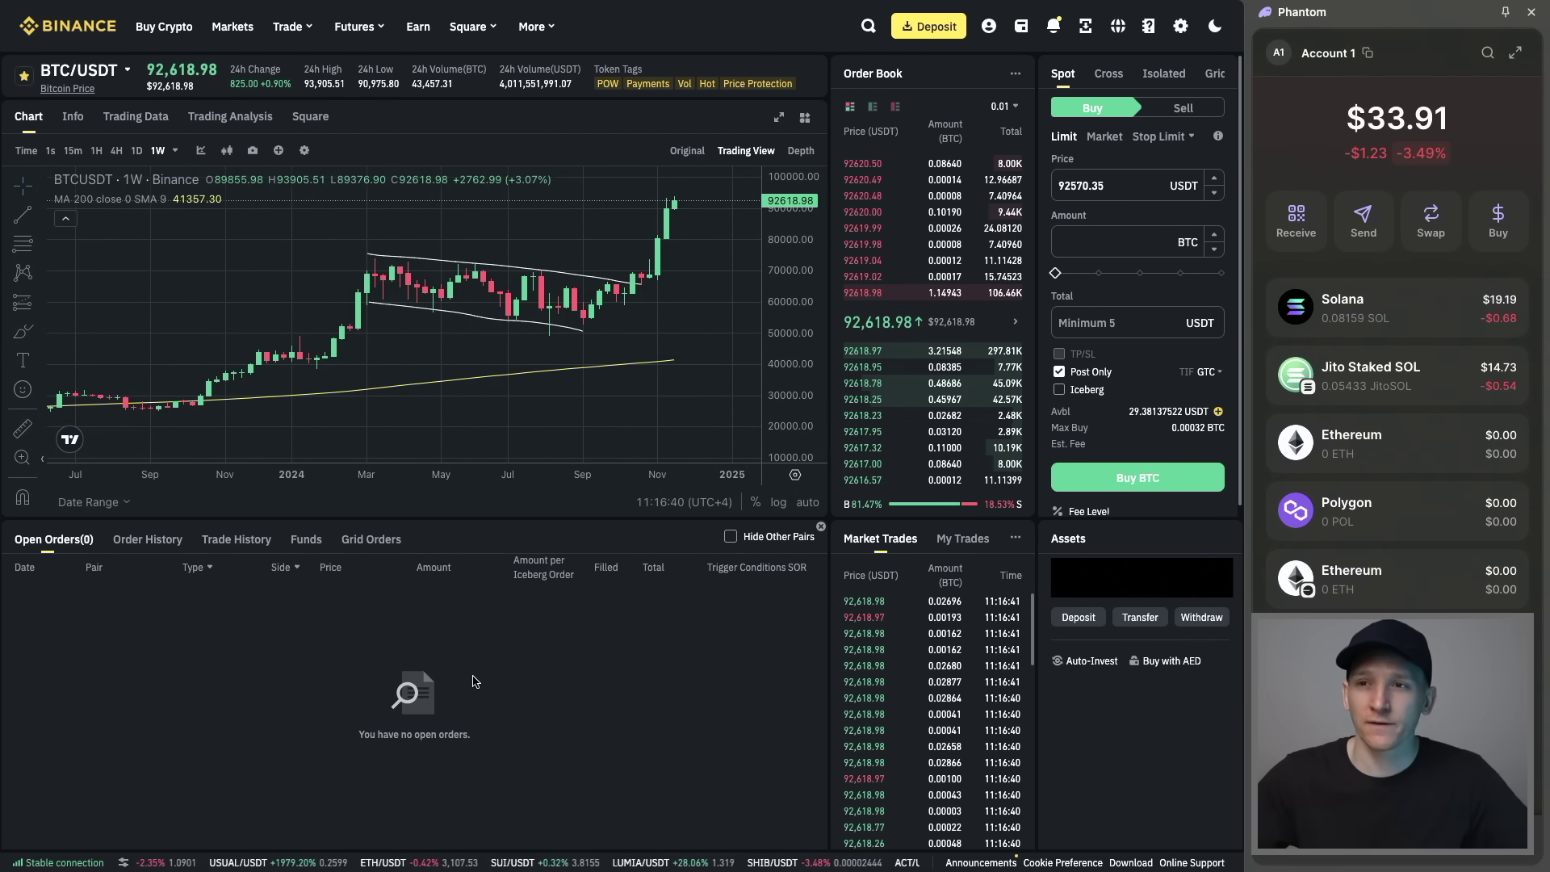
Step: Switch to Binance and search its trading pairs for sol/usd
{"action": "mouse_move", "coordinate": [89, 100]}
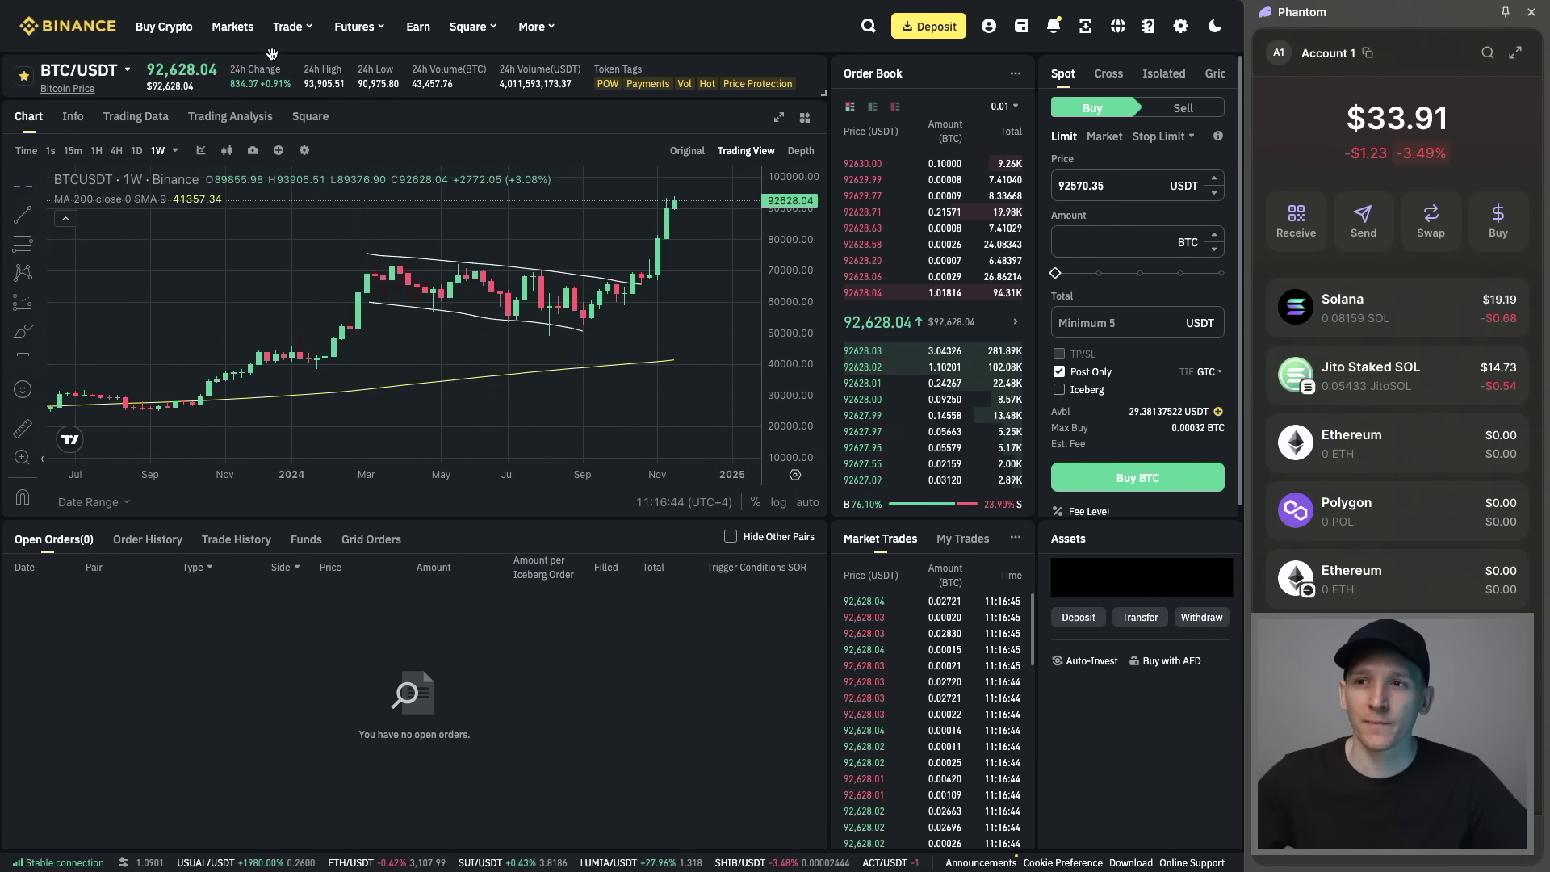
{"action": "mouse_move", "coordinate": [287, 44]}
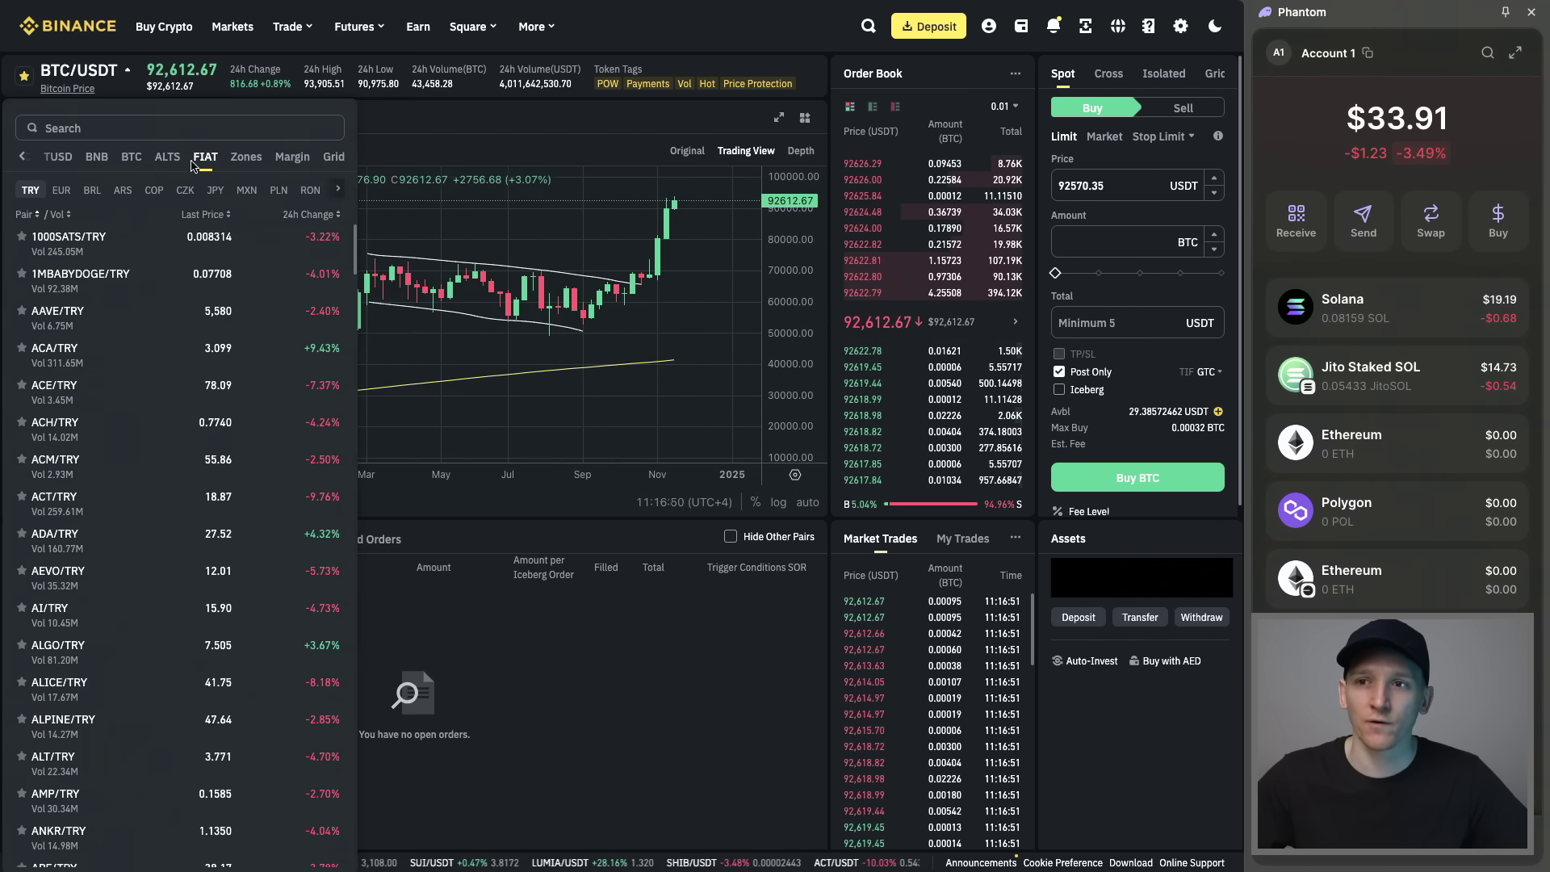
{"action": "left_click", "coordinate": [91, 127]}
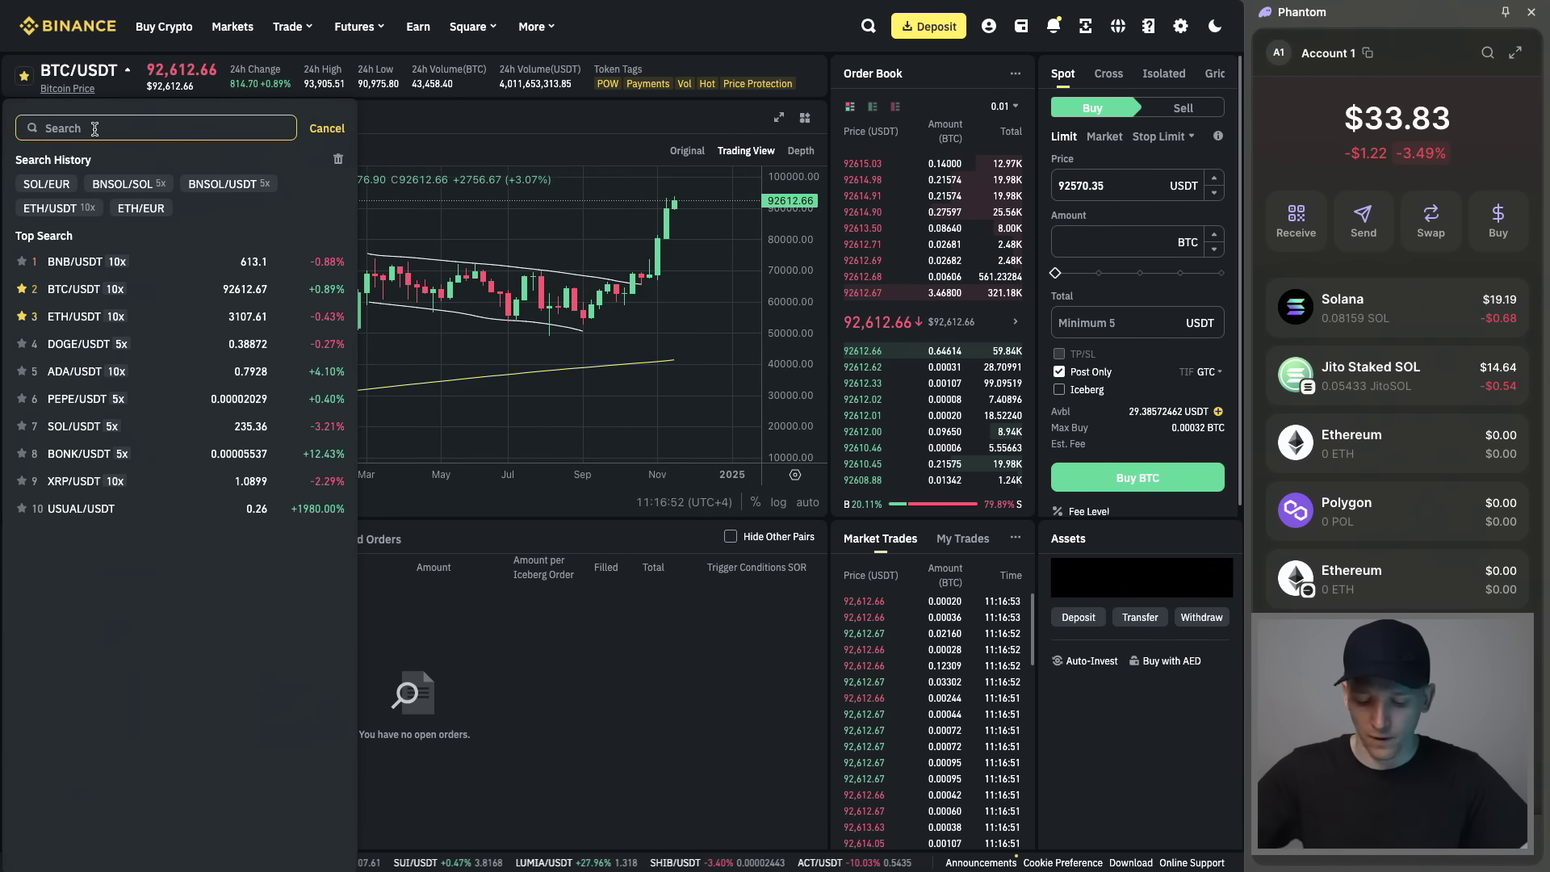
{"action": "type", "text": "sol"}
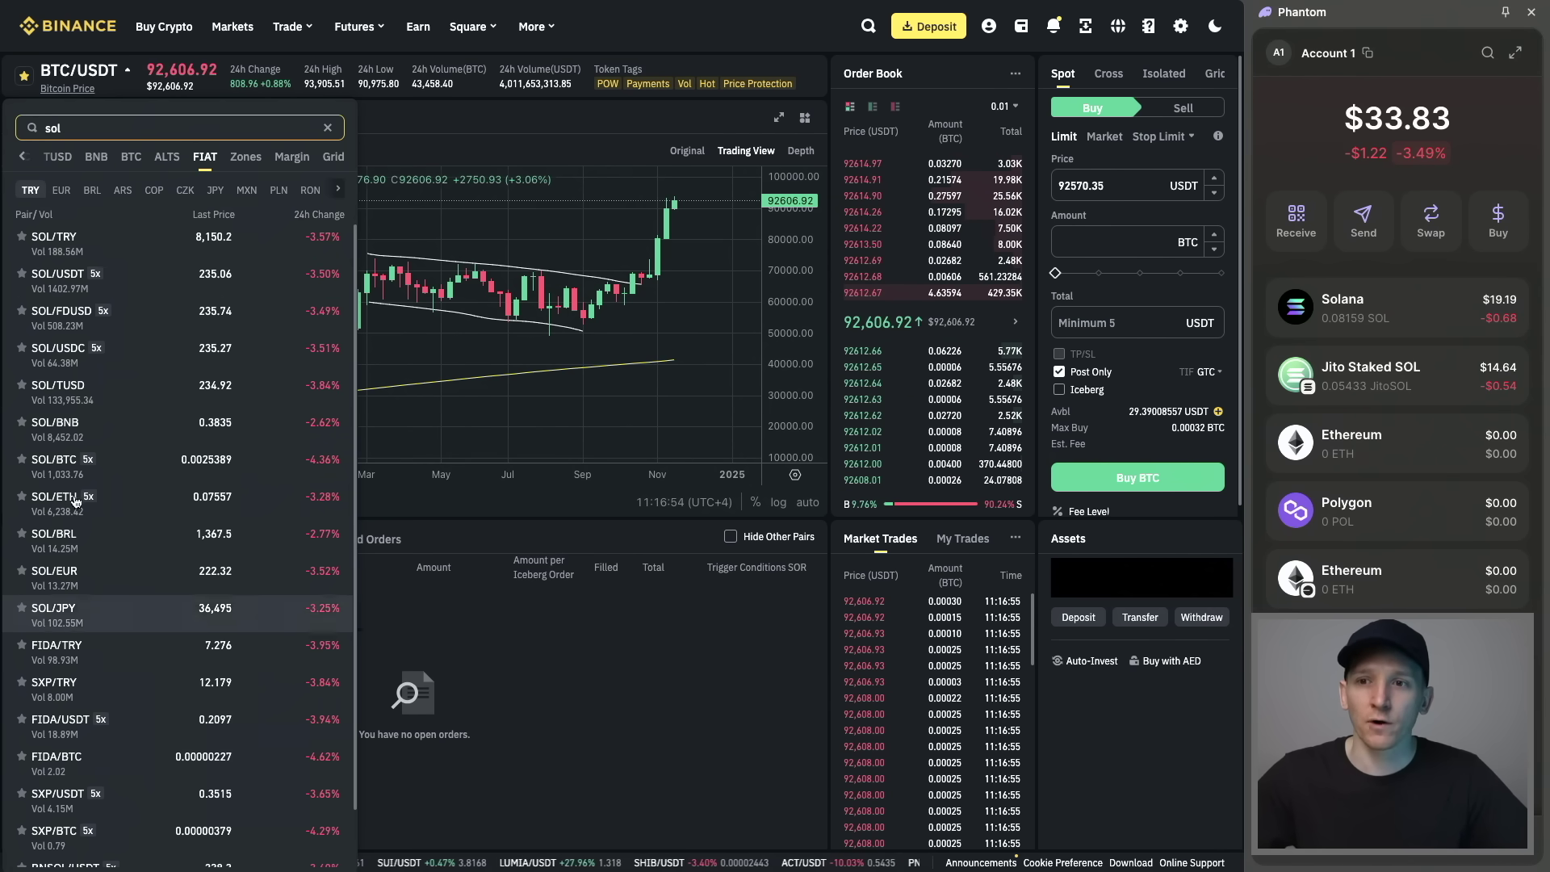
{"action": "type", "text": "/usd"}
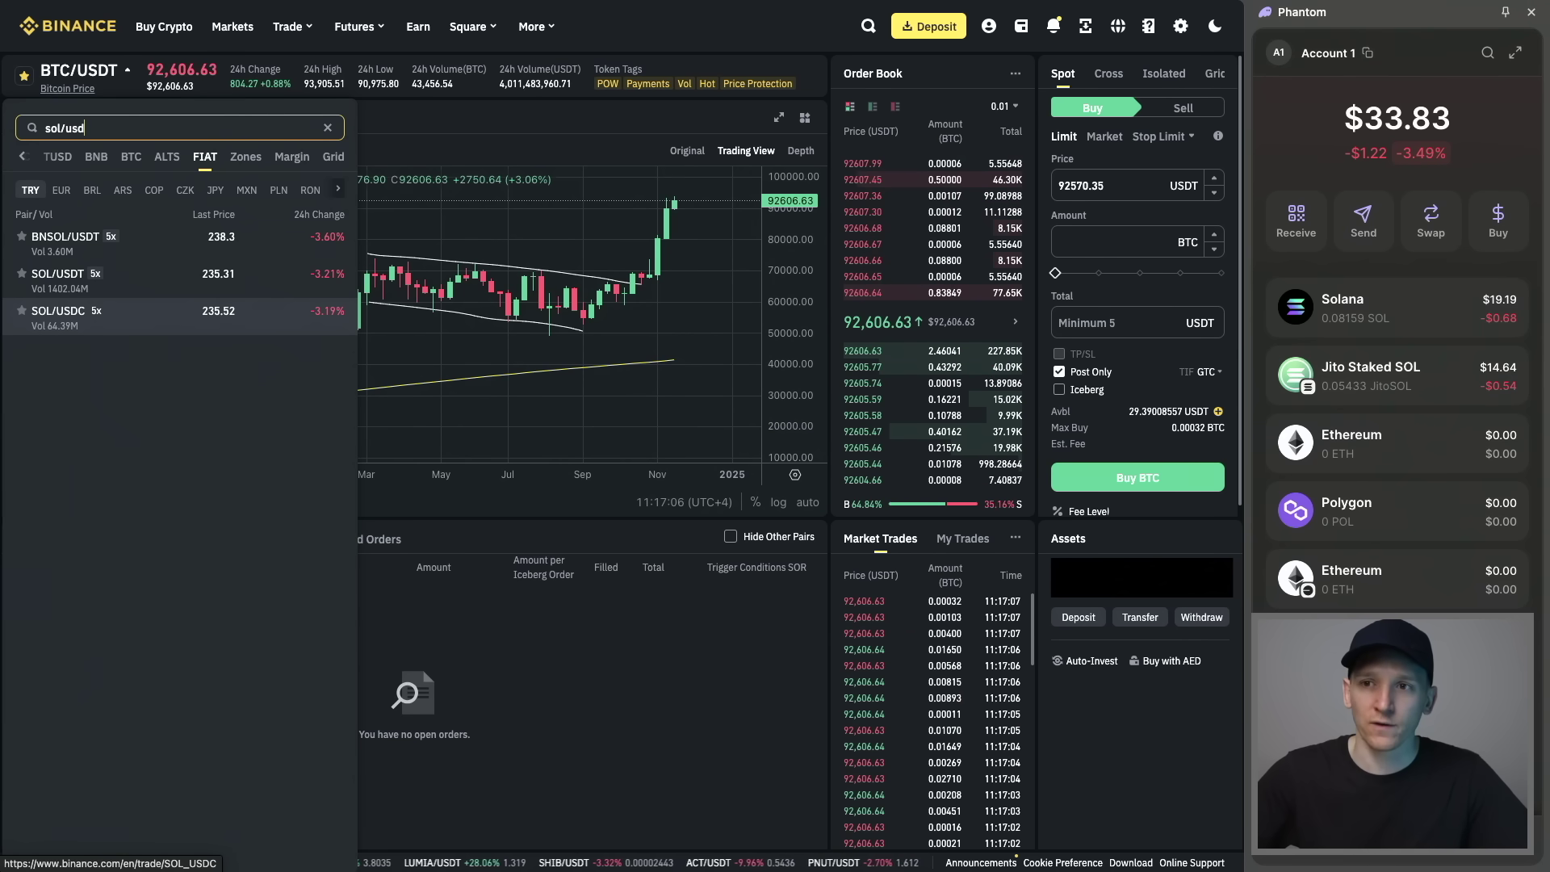
Step: Replace the quote currency in the pair search to look up sol/eur
{"action": "key", "text": "BackSpace"}
{"action": "key", "text": "BackSpace"}
{"action": "key", "text": "BackSpace"}
{"action": "type", "text": "eur"}
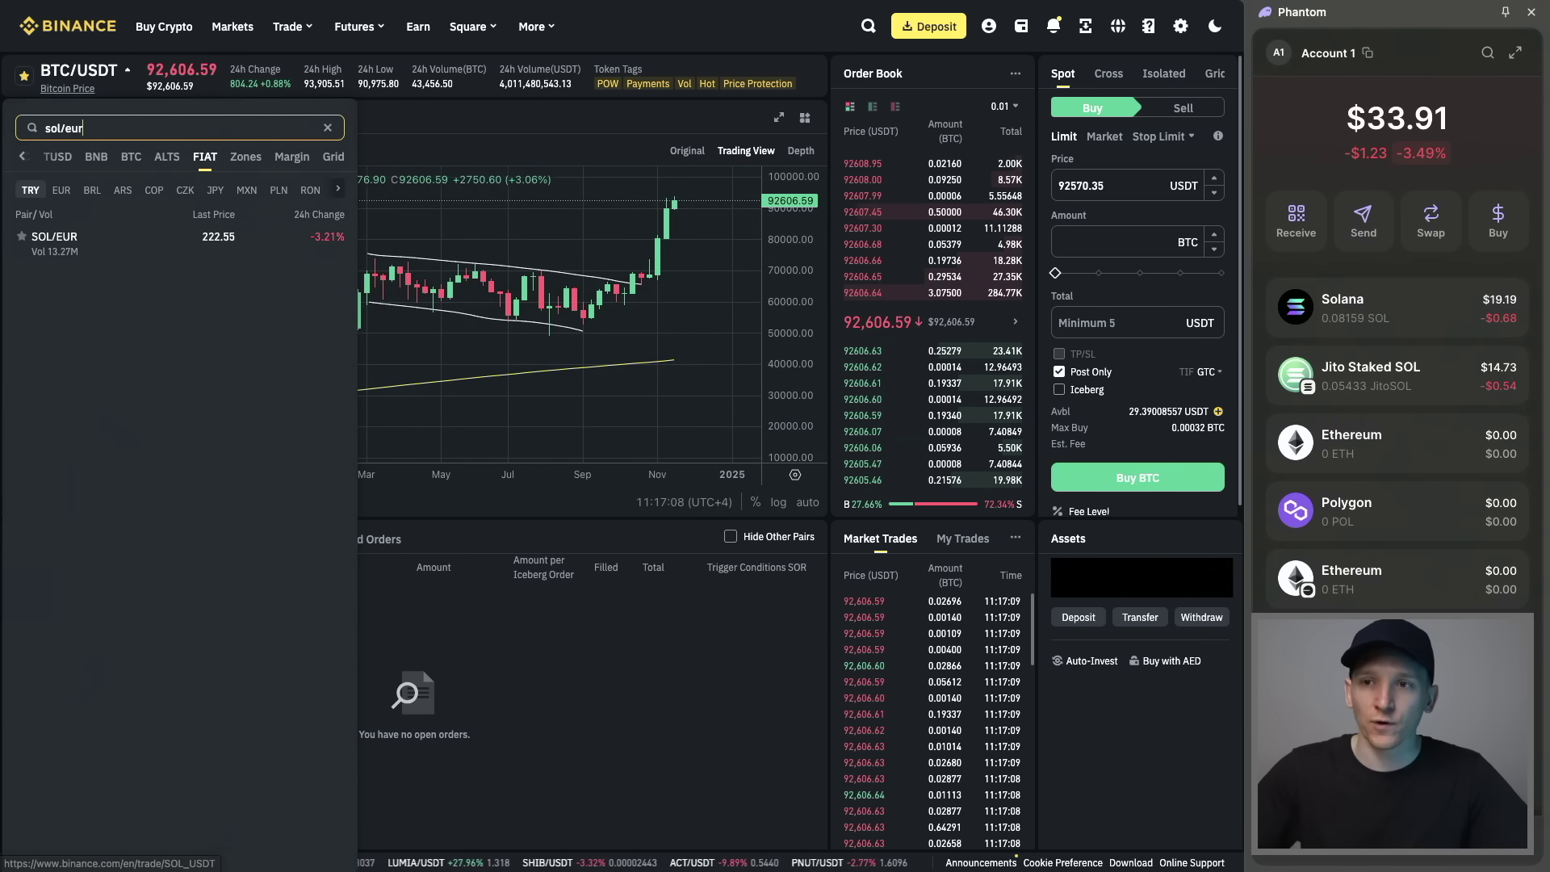
Step: Search the Binance trading pairs for sol/aed and clear the search
{"action": "key", "text": "BackSpace"}
{"action": "key", "text": "BackSpace"}
{"action": "key", "text": "BackSpace"}
{"action": "type", "text": "aed"}
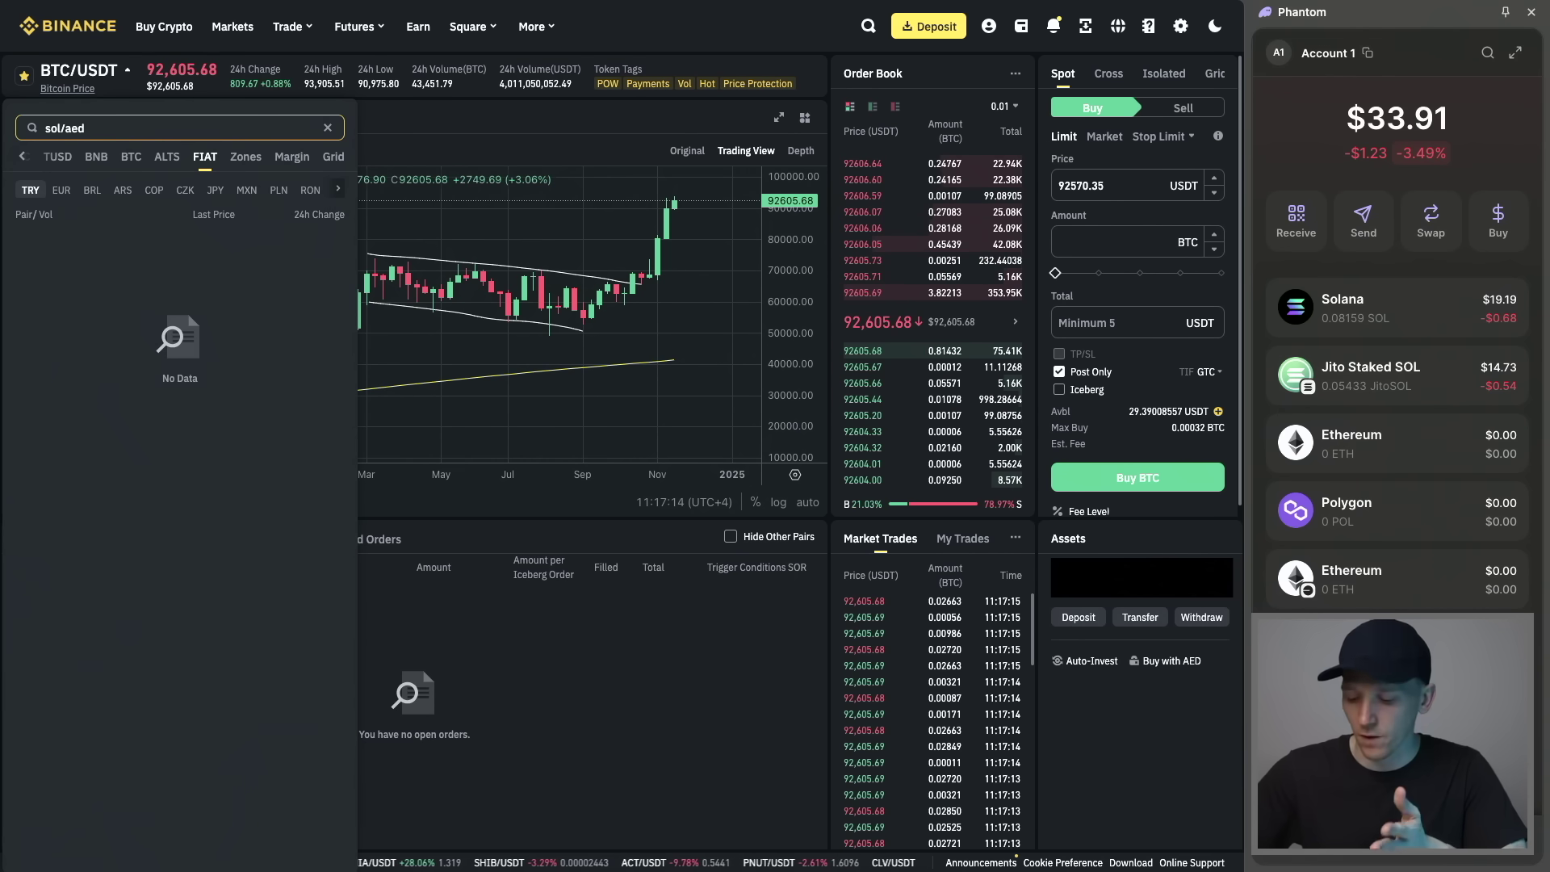
{"action": "key", "text": "BackSpace"}
{"action": "key", "text": "BackSpace"}
{"action": "key", "text": "BackSpace"}
{"action": "key", "text": "BackSpace"}
{"action": "key", "text": "BackSpace"}
{"action": "key", "text": "BackSpace"}
{"action": "key", "text": "BackSpace"}
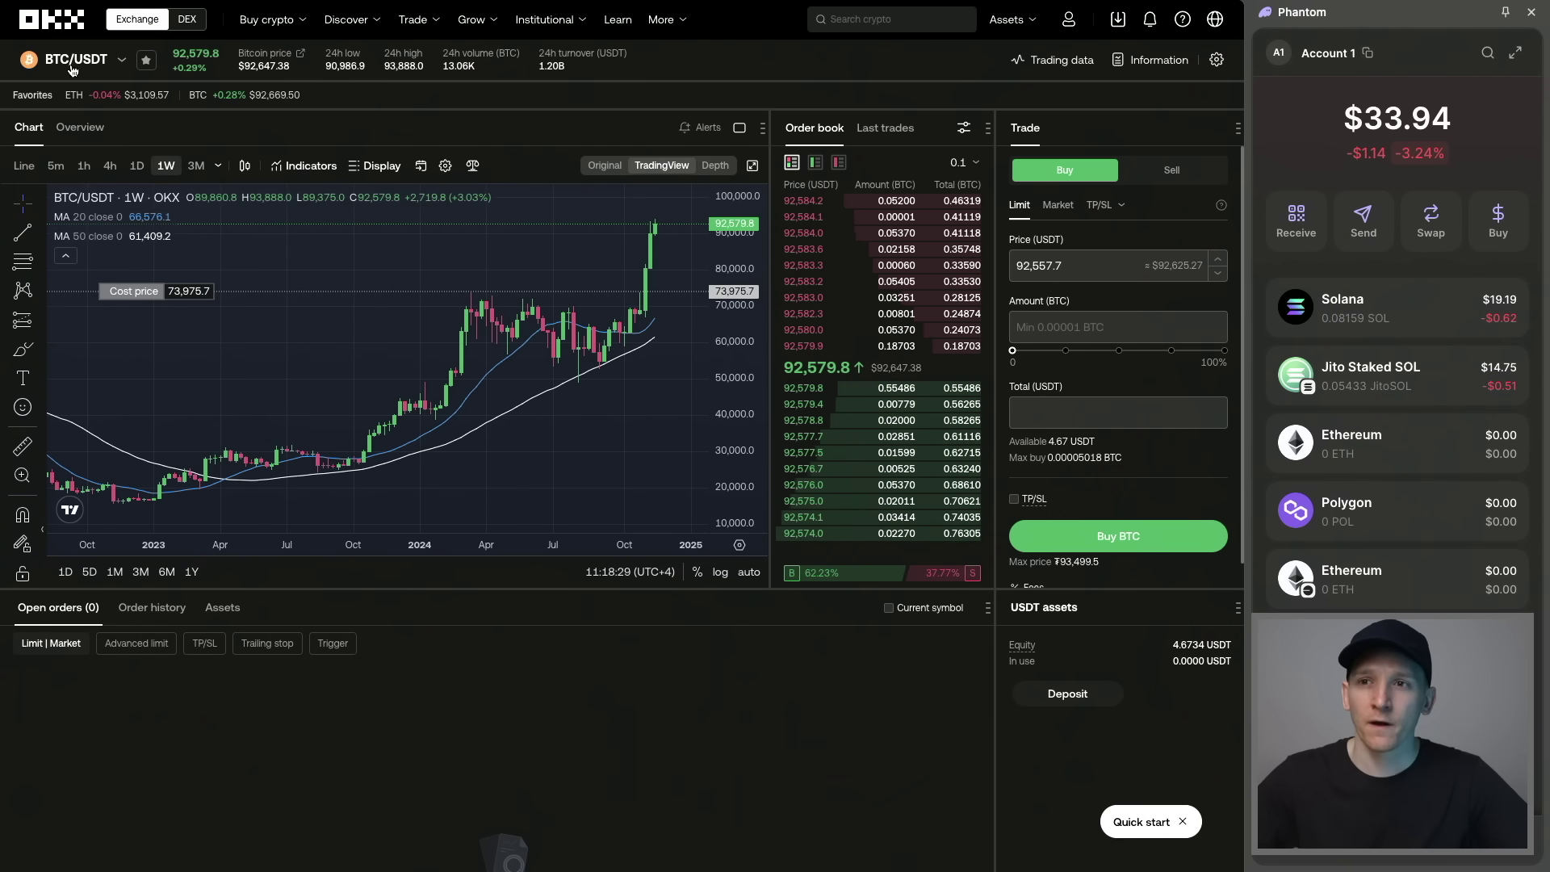
Step: Switch to OKX and search its trading pairs for sol and for usdt
{"action": "mouse_move", "coordinate": [410, 21]}
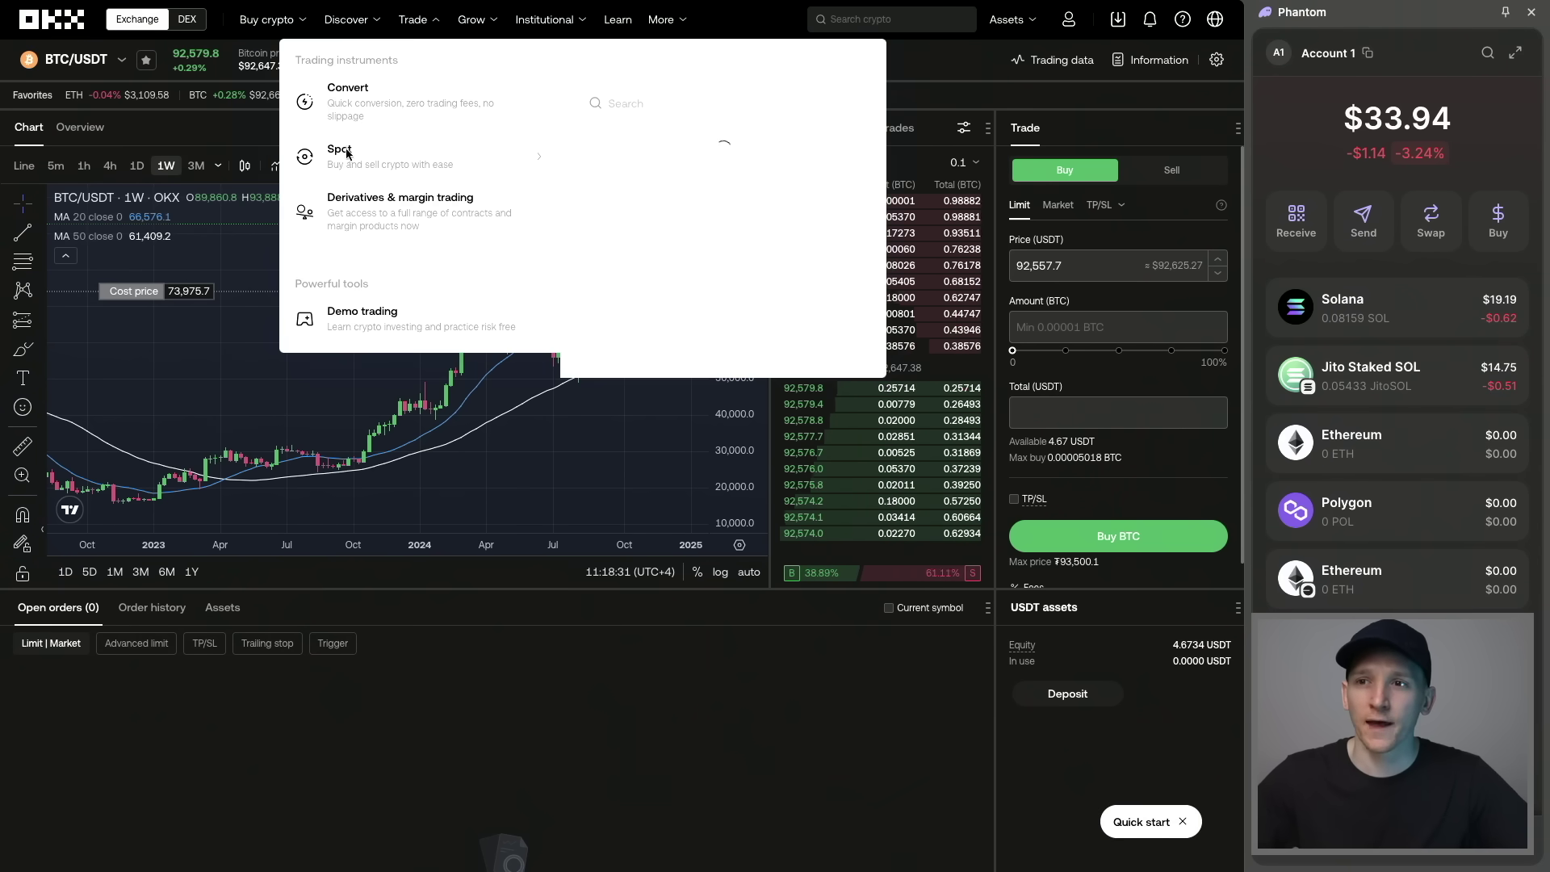
{"action": "left_click", "coordinate": [76, 63]}
{"action": "type", "text": "sol"}
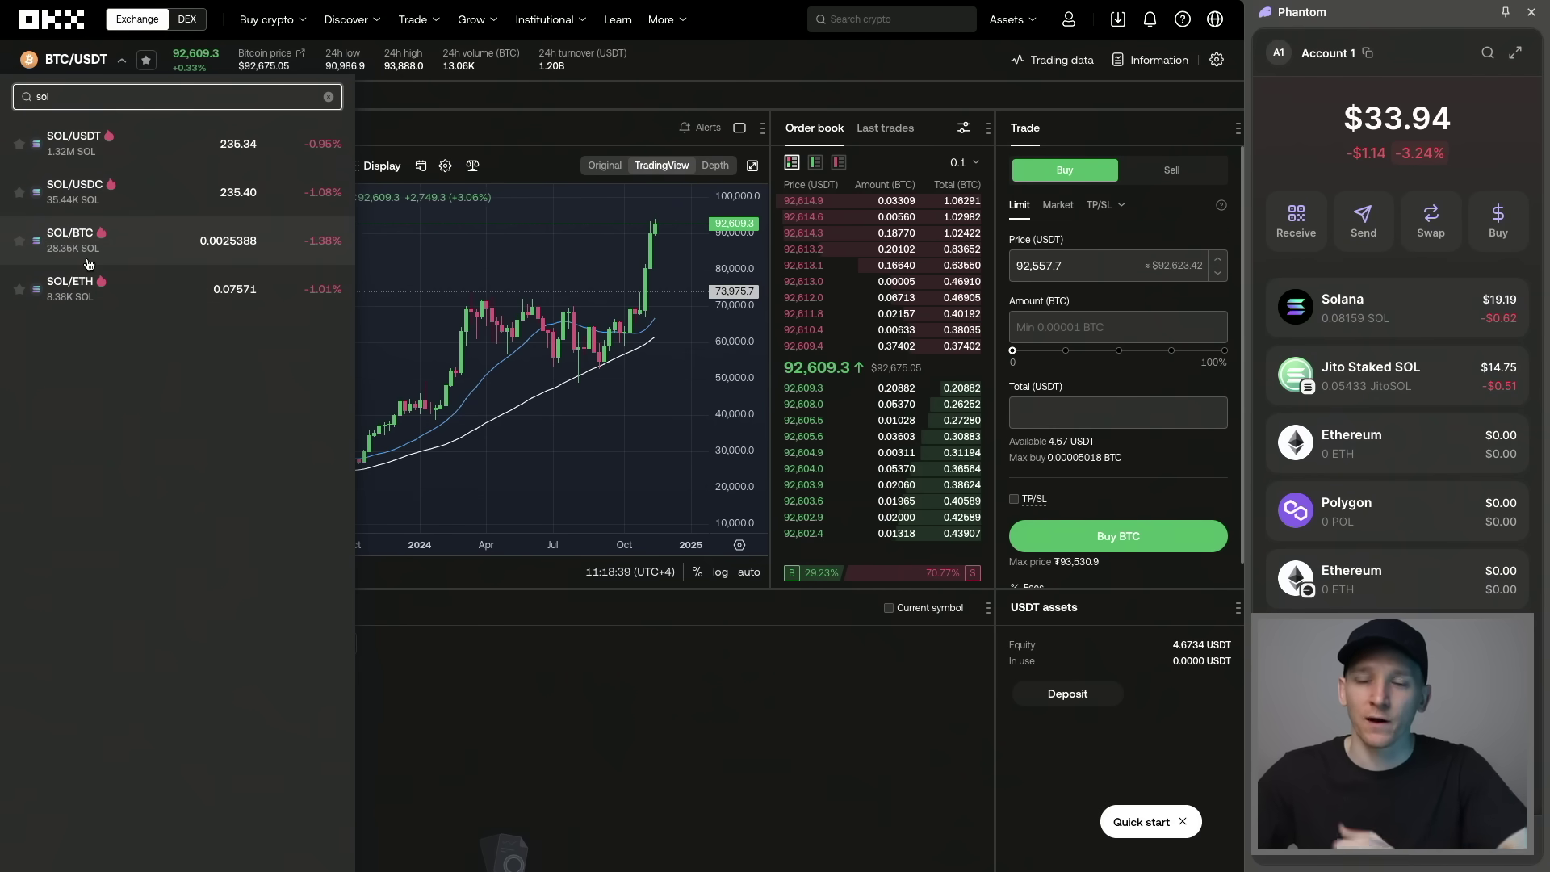
{"action": "key", "text": "BackSpace"}
{"action": "key", "text": "BackSpace"}
{"action": "key", "text": "BackSpace"}
{"action": "type", "text": "usdt"}
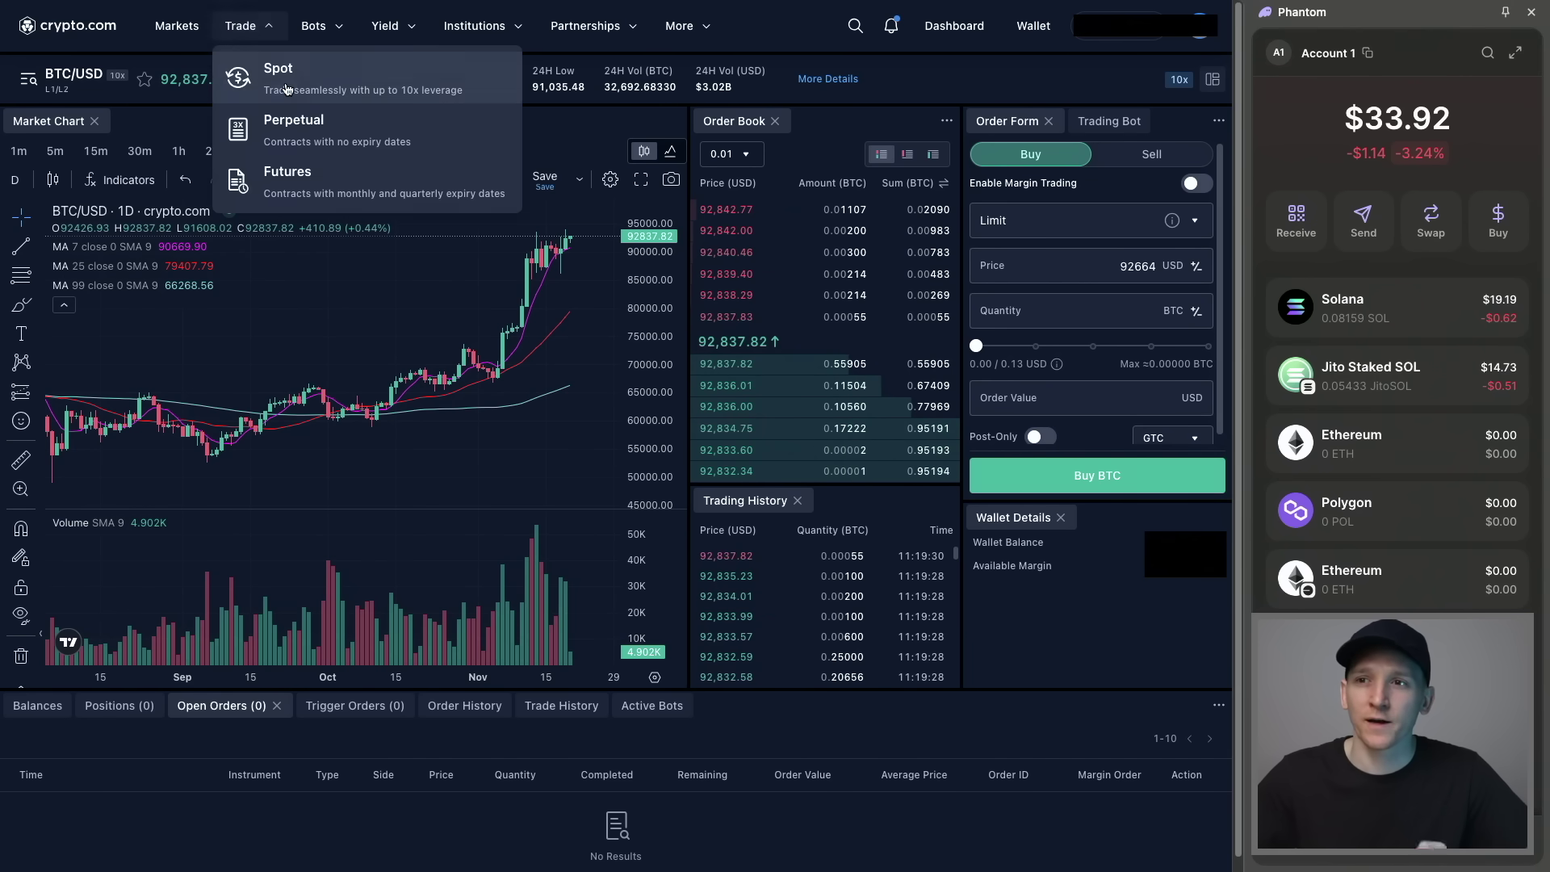
Step: Switch to the Crypto.com exchange, search for sol, and copy the SOL deposit address on the SOL network
{"action": "left_click", "coordinate": [95, 72]}
{"action": "type", "text": "sol"}
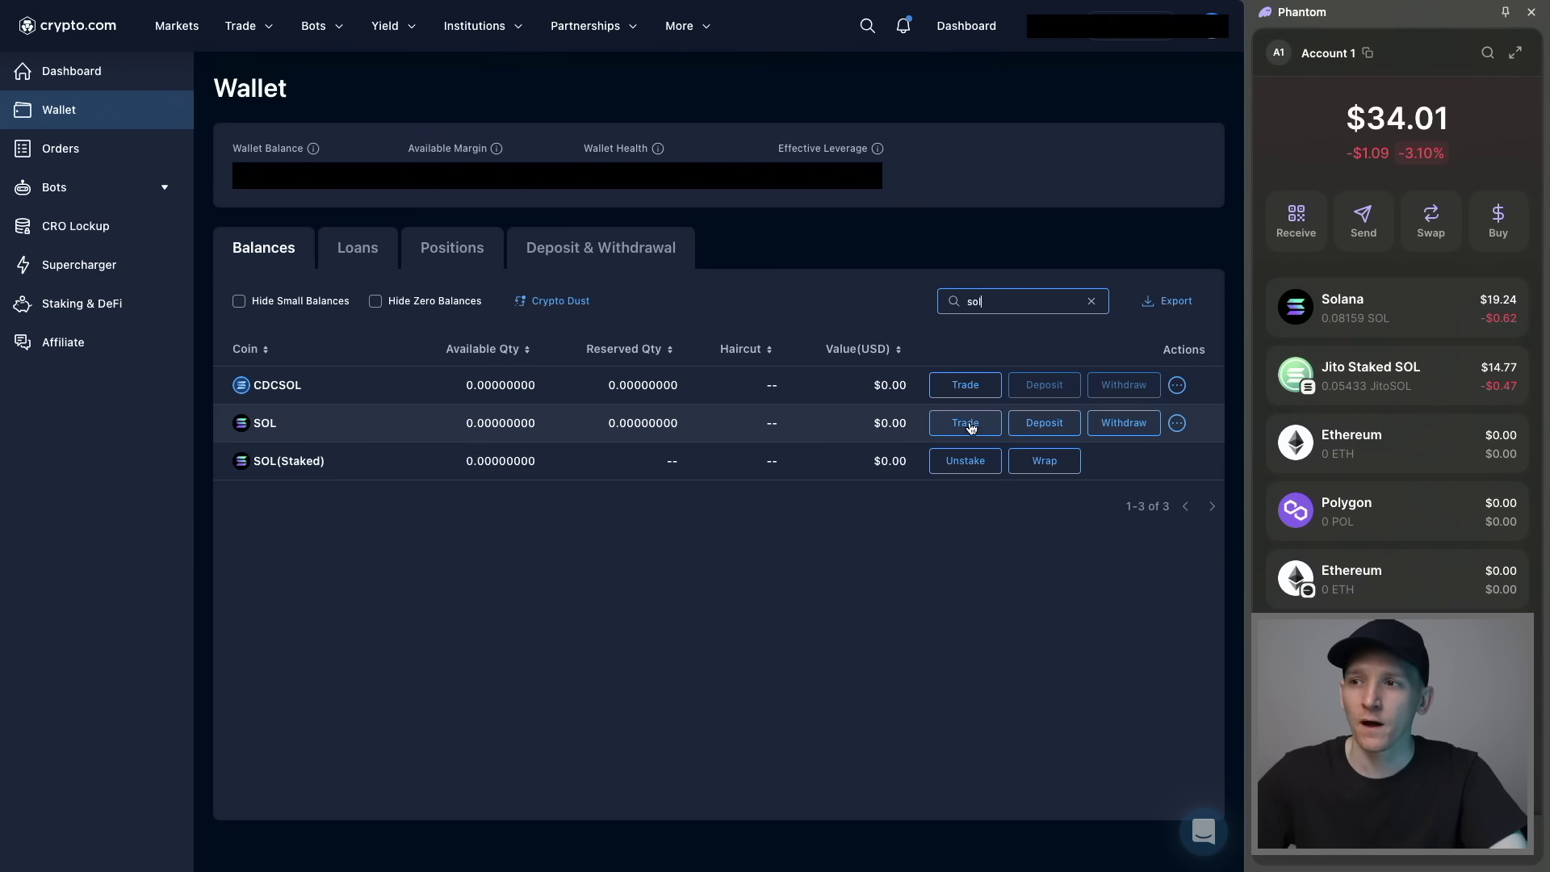
{"action": "left_click", "coordinate": [1047, 425]}
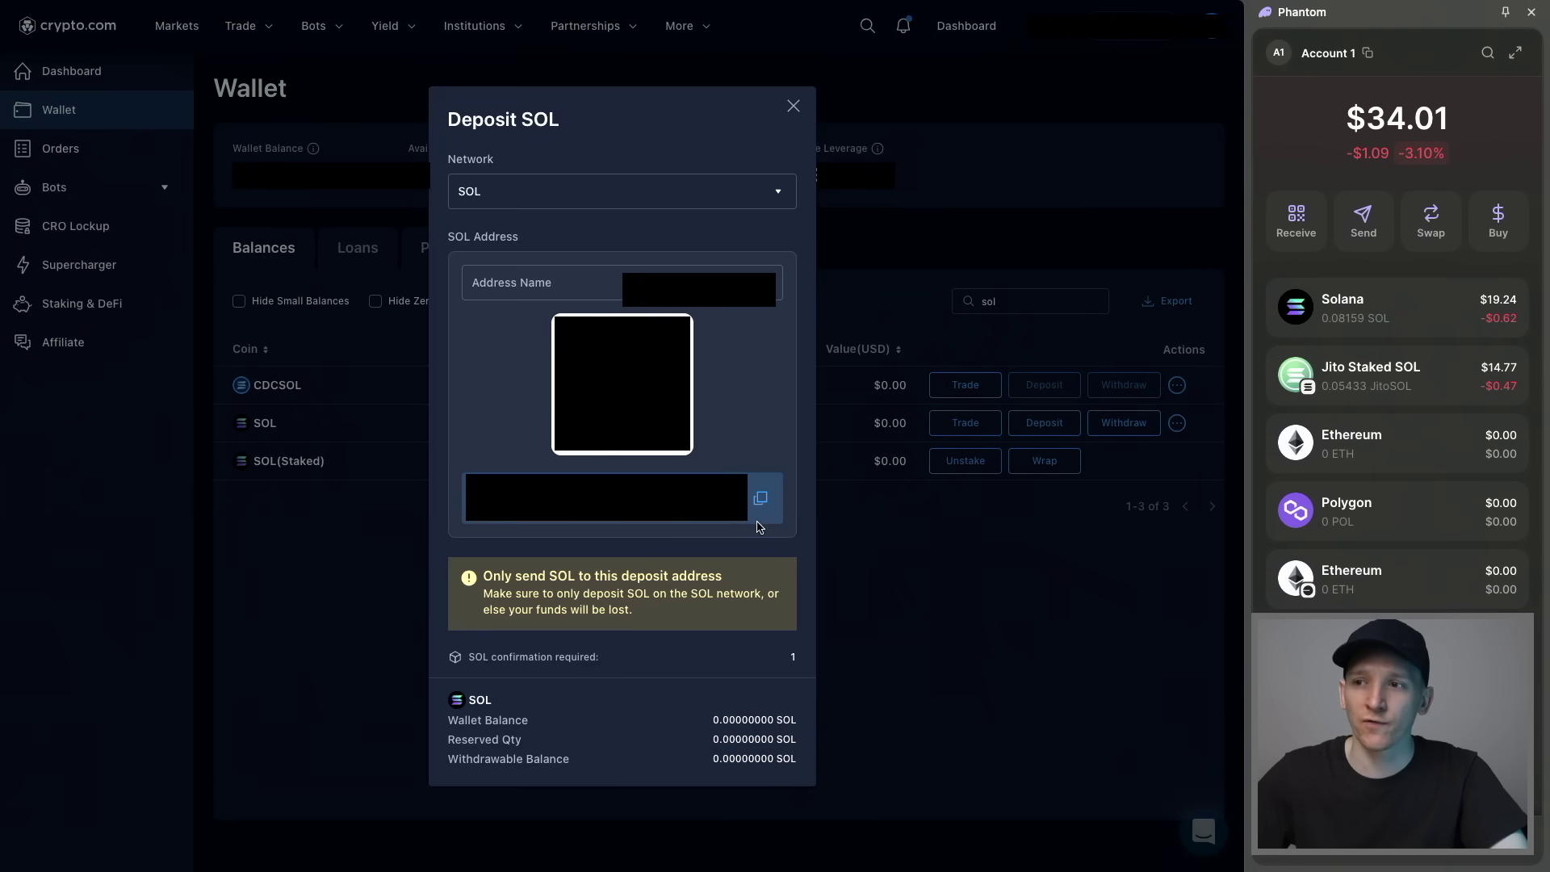
{"action": "left_click", "coordinate": [762, 502]}
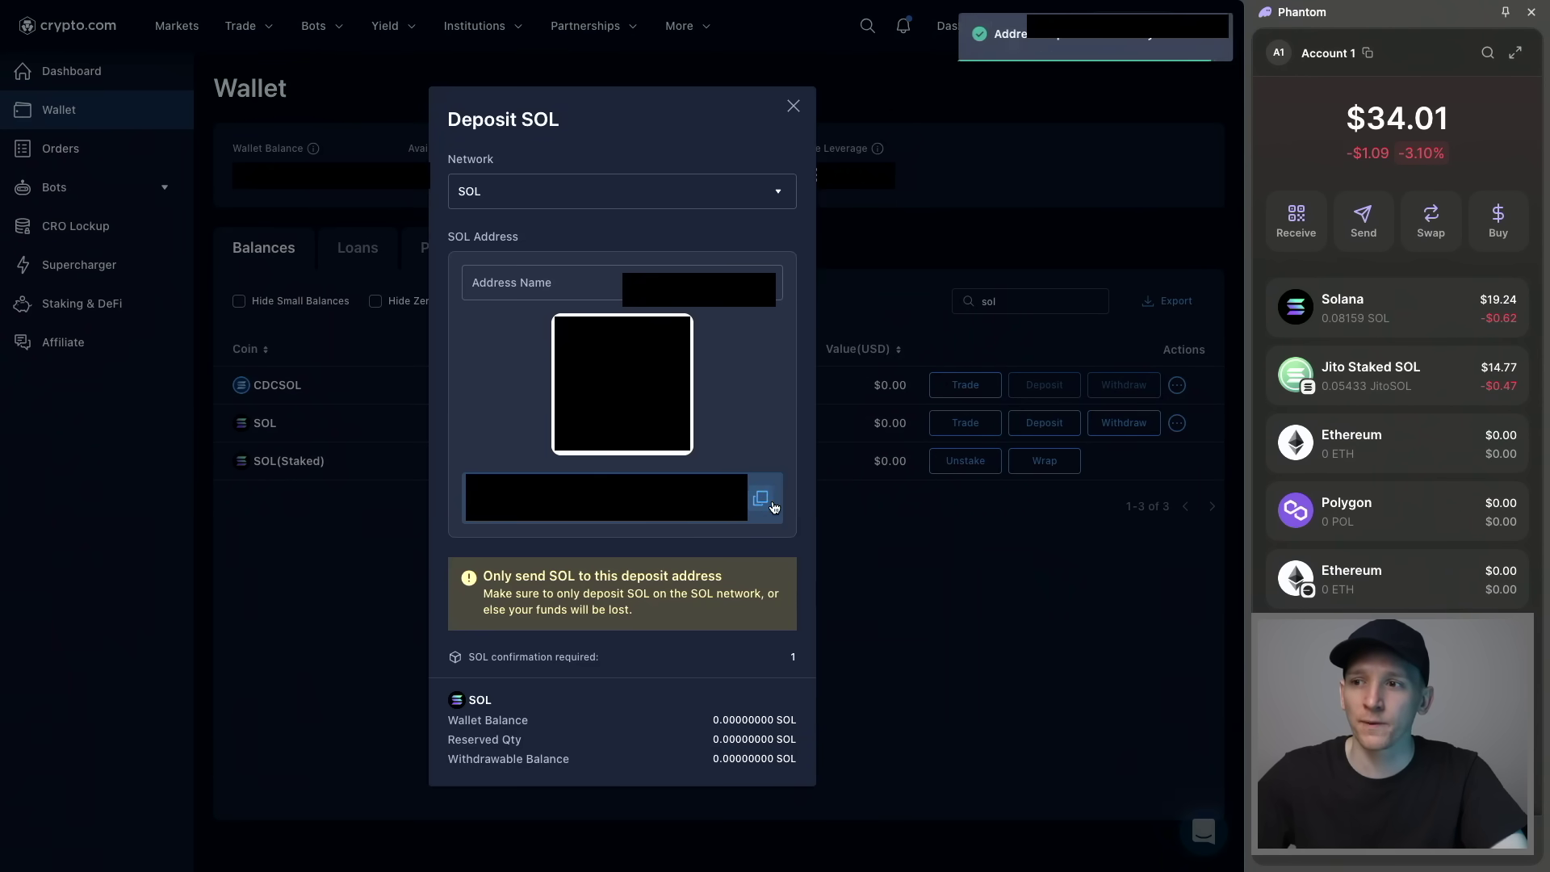
{"action": "left_click", "coordinate": [793, 107]}
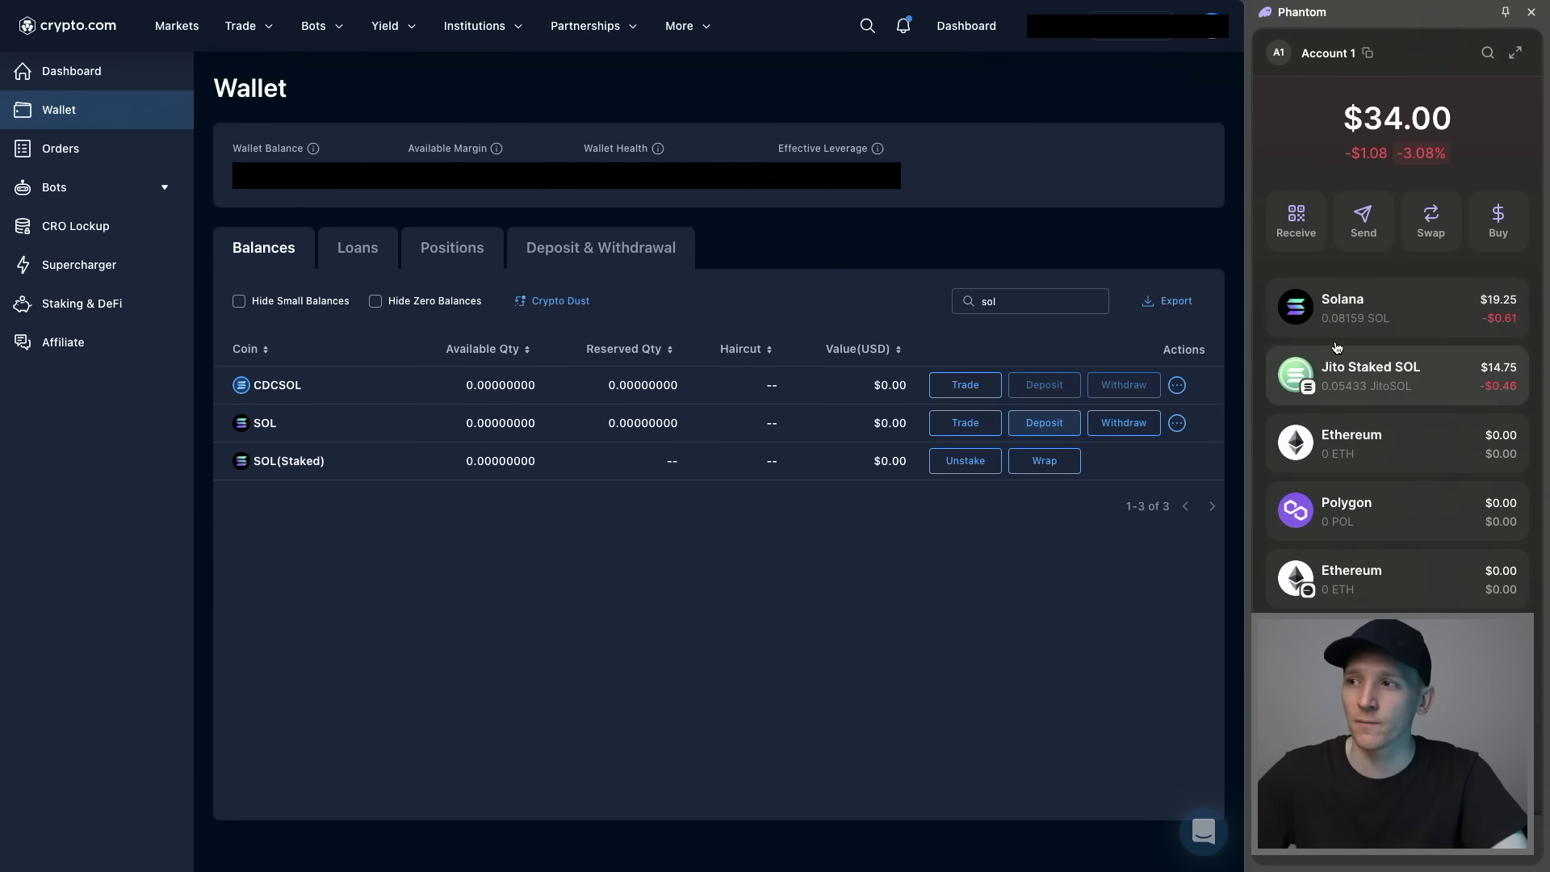
Step: Start sending Solana from the Phantom wallet and paste the copied deposit address as the recipient
{"action": "left_click", "coordinate": [1363, 315]}
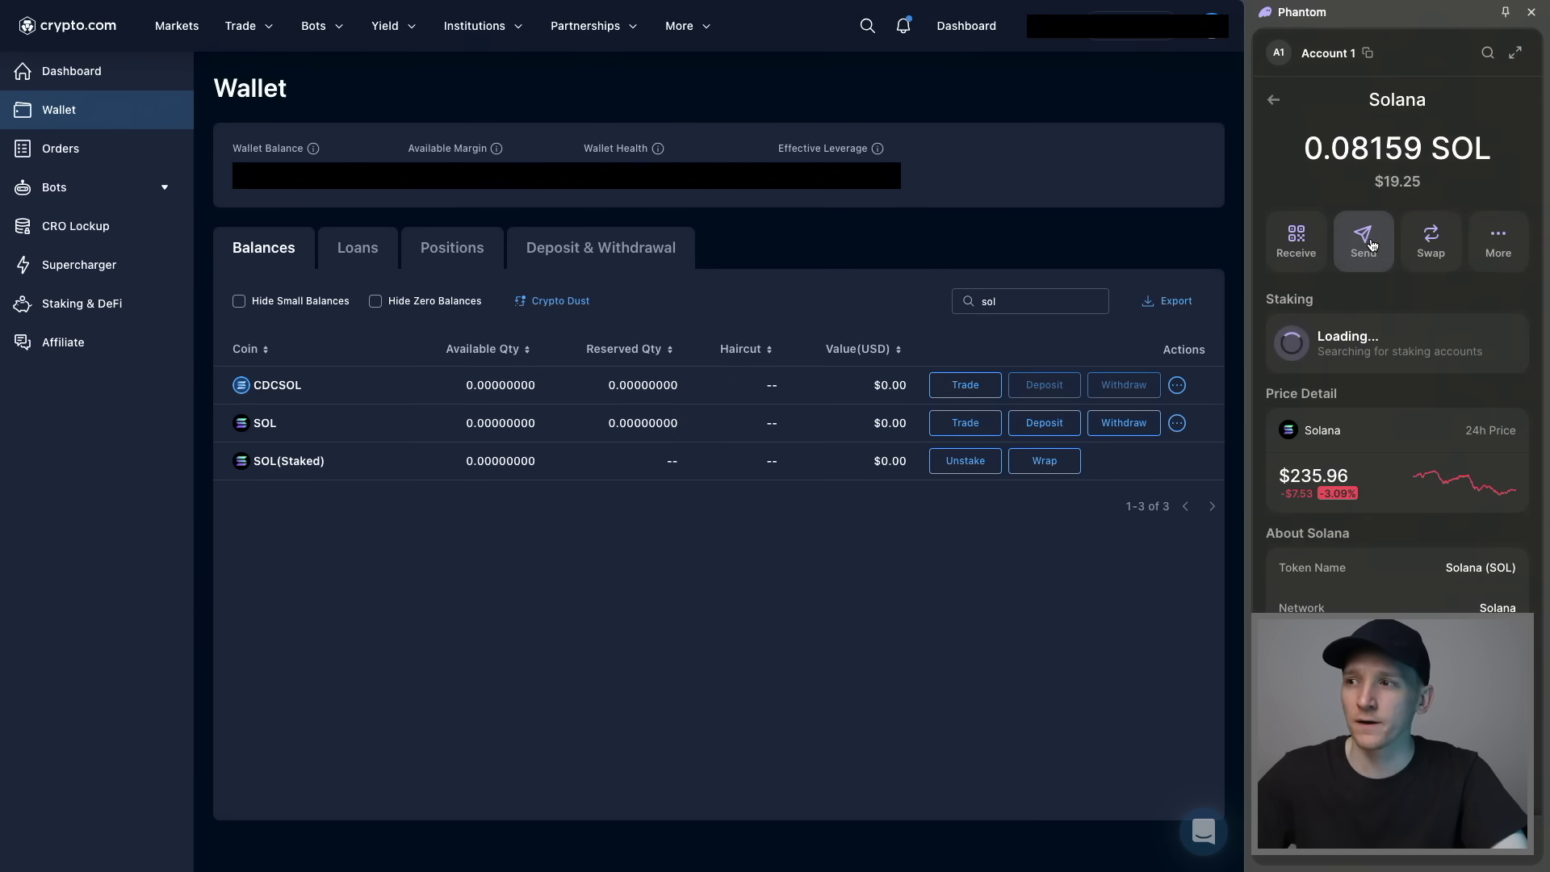
{"action": "left_click", "coordinate": [1370, 243]}
{"action": "left_click", "coordinate": [1354, 240]}
{"action": "key", "text": "ctrl+v"}
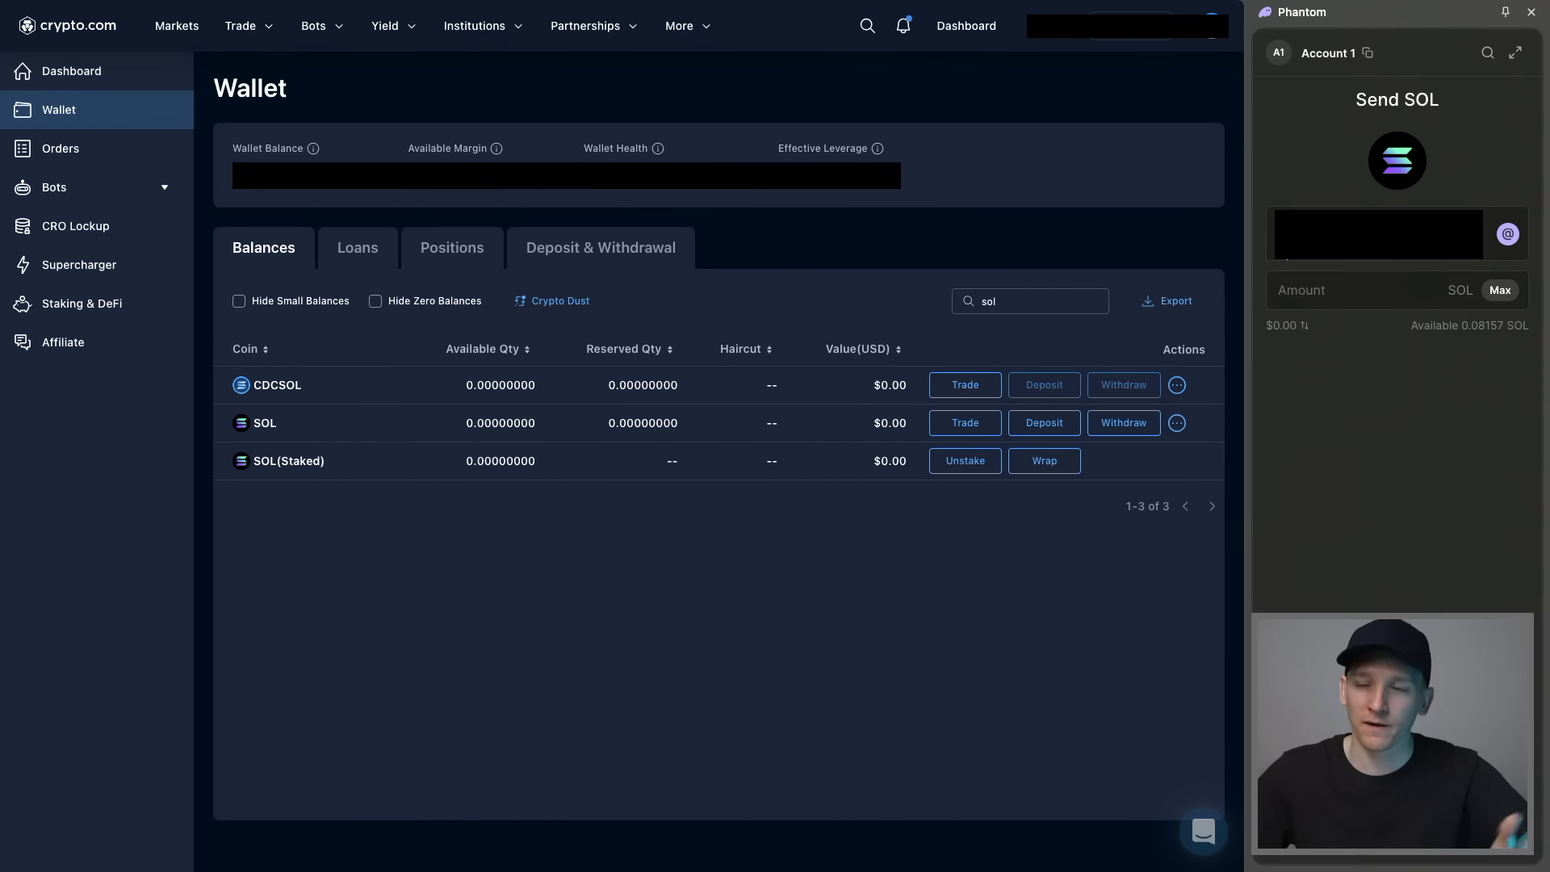
Step: Set the send amount to 0.02 SOL and continue to the transfer confirmation
{"action": "left_click", "coordinate": [1498, 299]}
{"action": "left_click_drag", "start_coordinate": [1296, 290], "coordinate": [1303, 287]}
{"action": "key", "text": "BackSpace"}
{"action": "key", "text": "BackSpace"}
{"action": "type", "text": "2"}
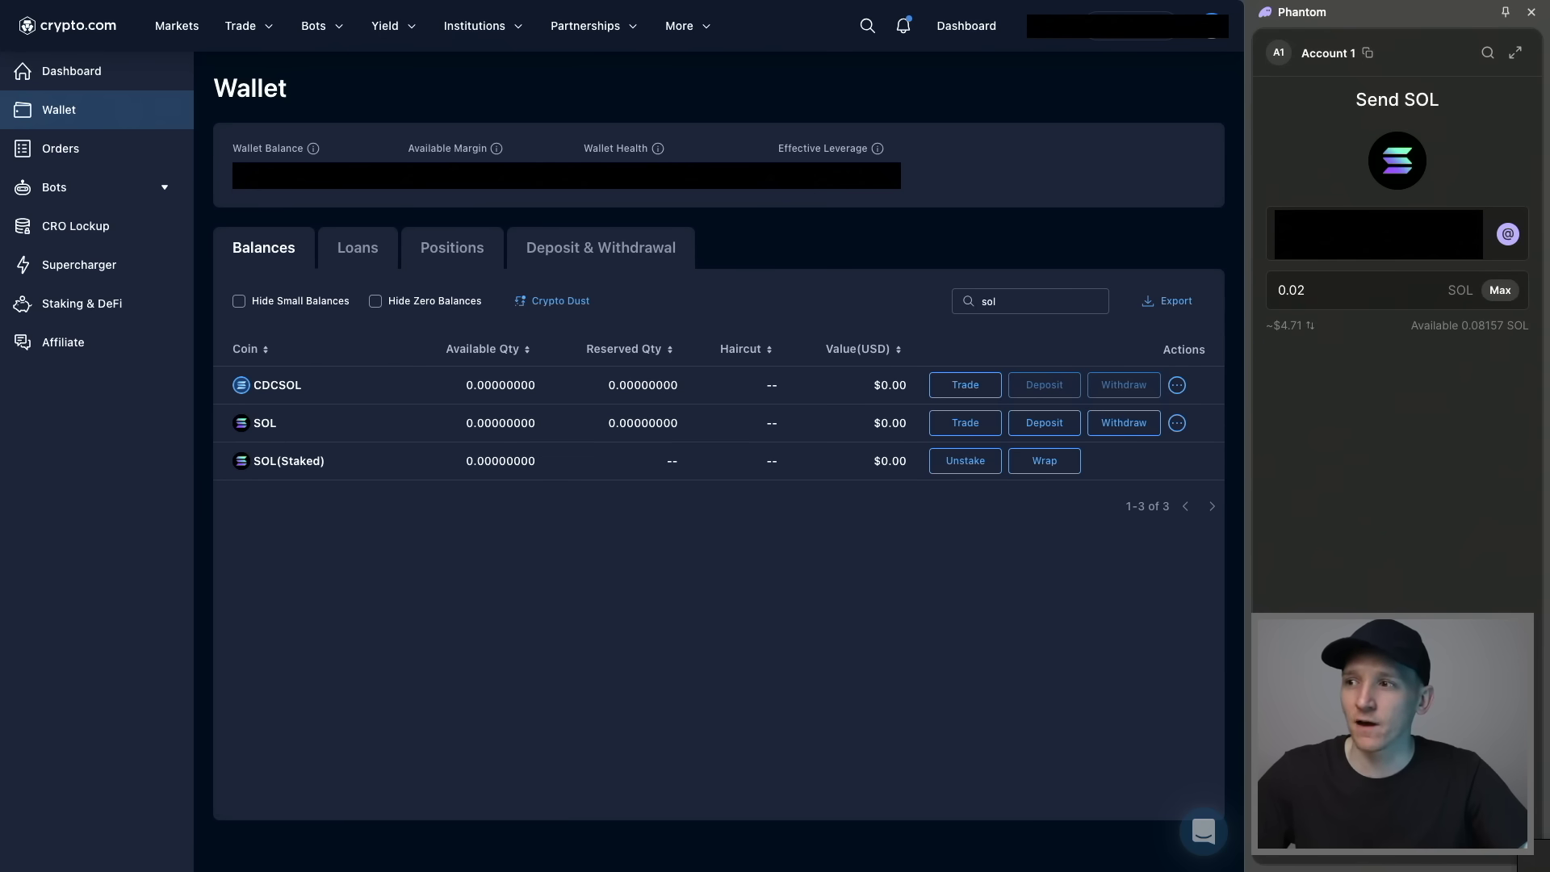
{"action": "left_click", "coordinate": [1463, 835]}
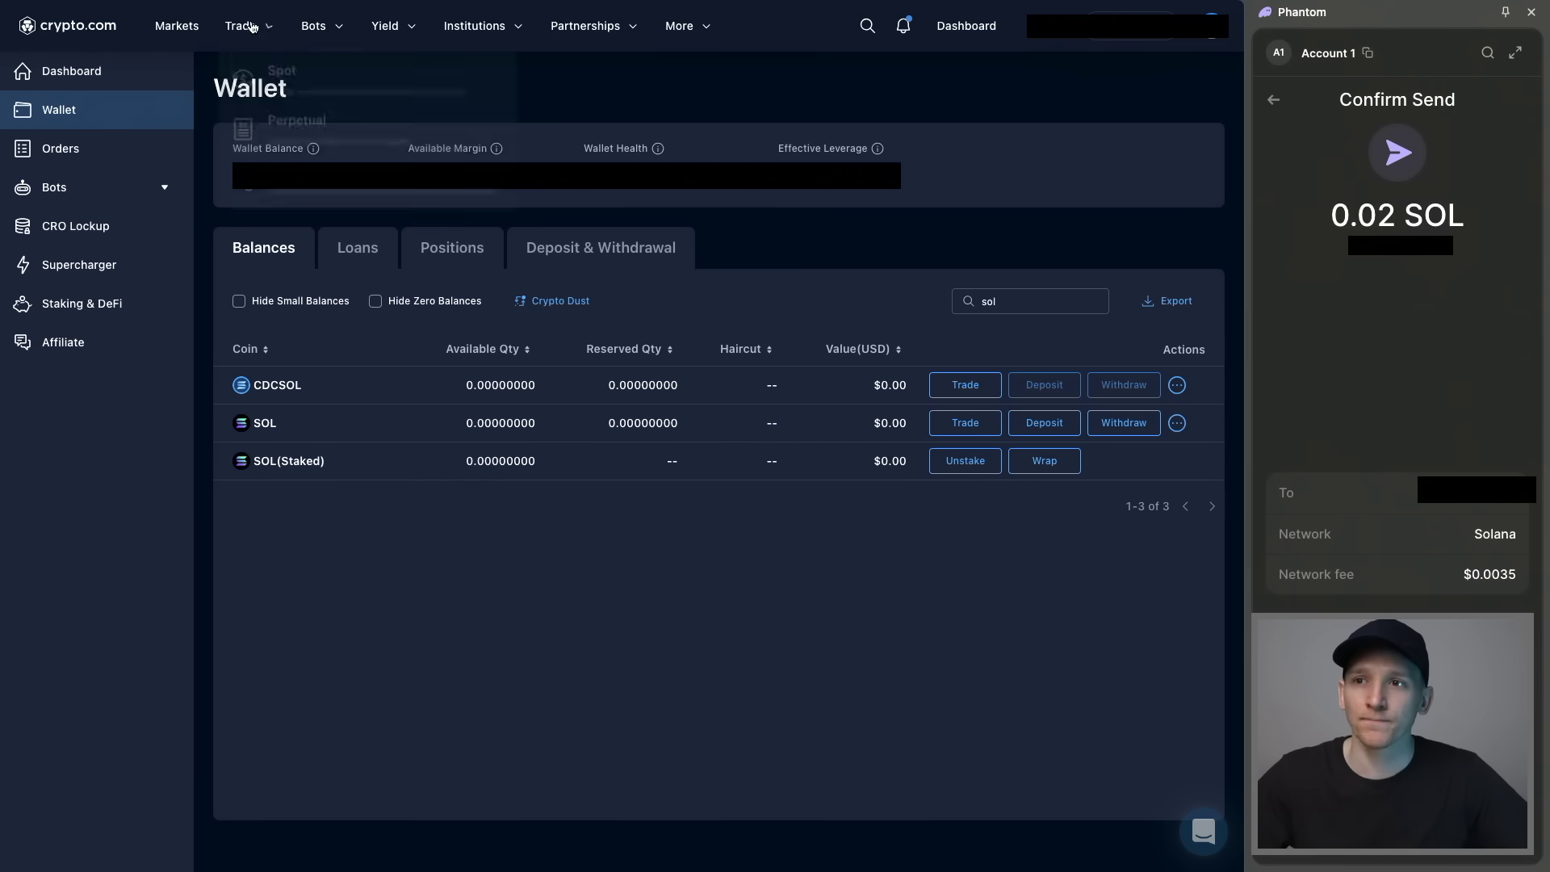
Step: Open the SOL/USD spot market on Crypto.com and set the order form to sell
{"action": "mouse_move", "coordinate": [242, 26]}
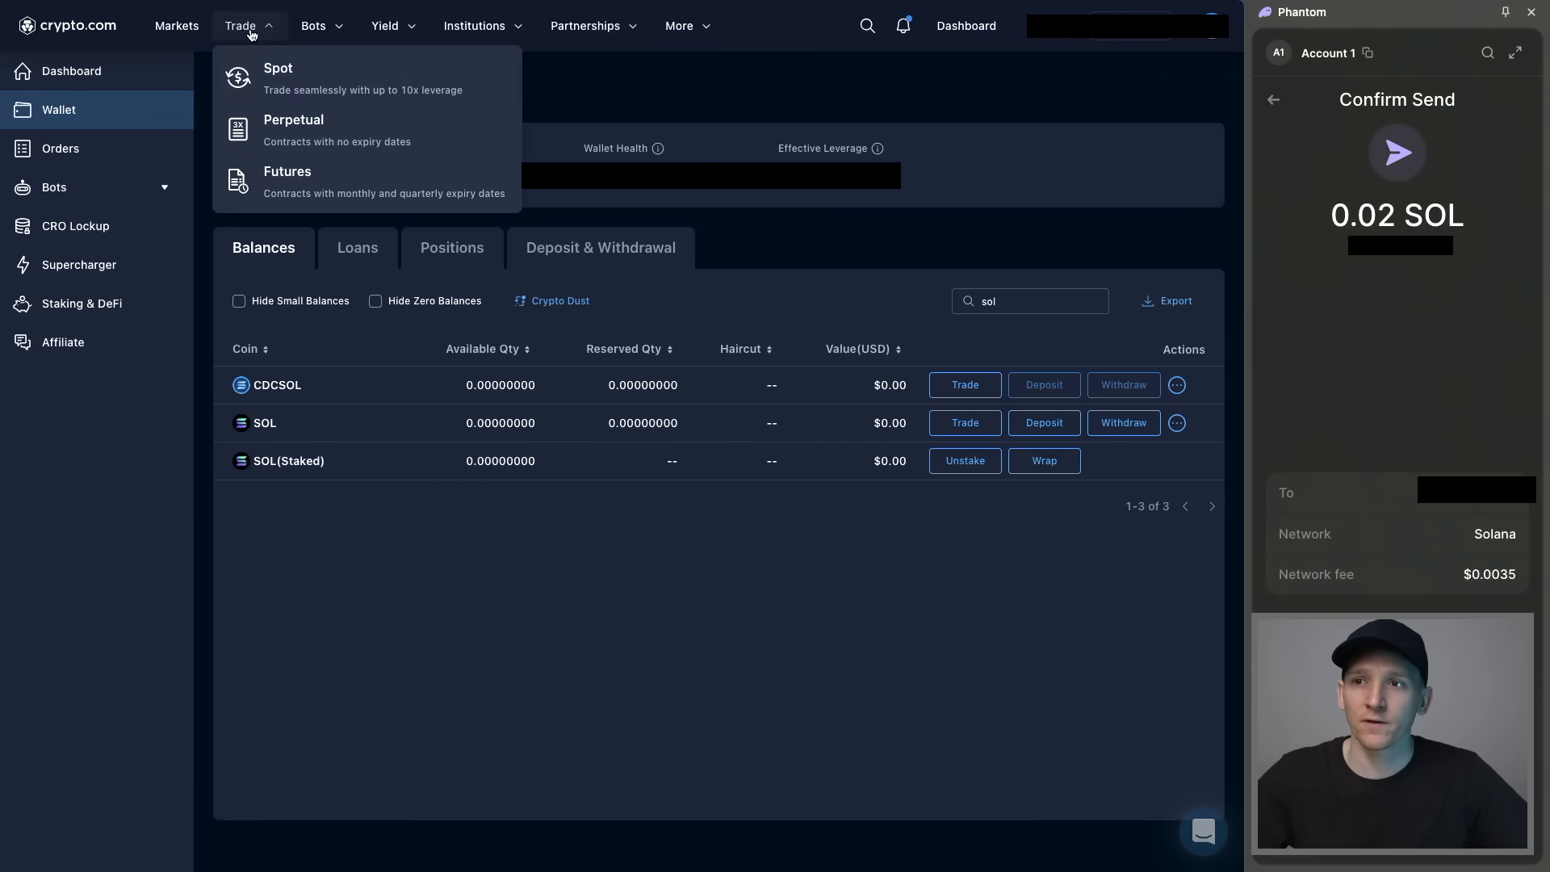
{"action": "left_click", "coordinate": [284, 78]}
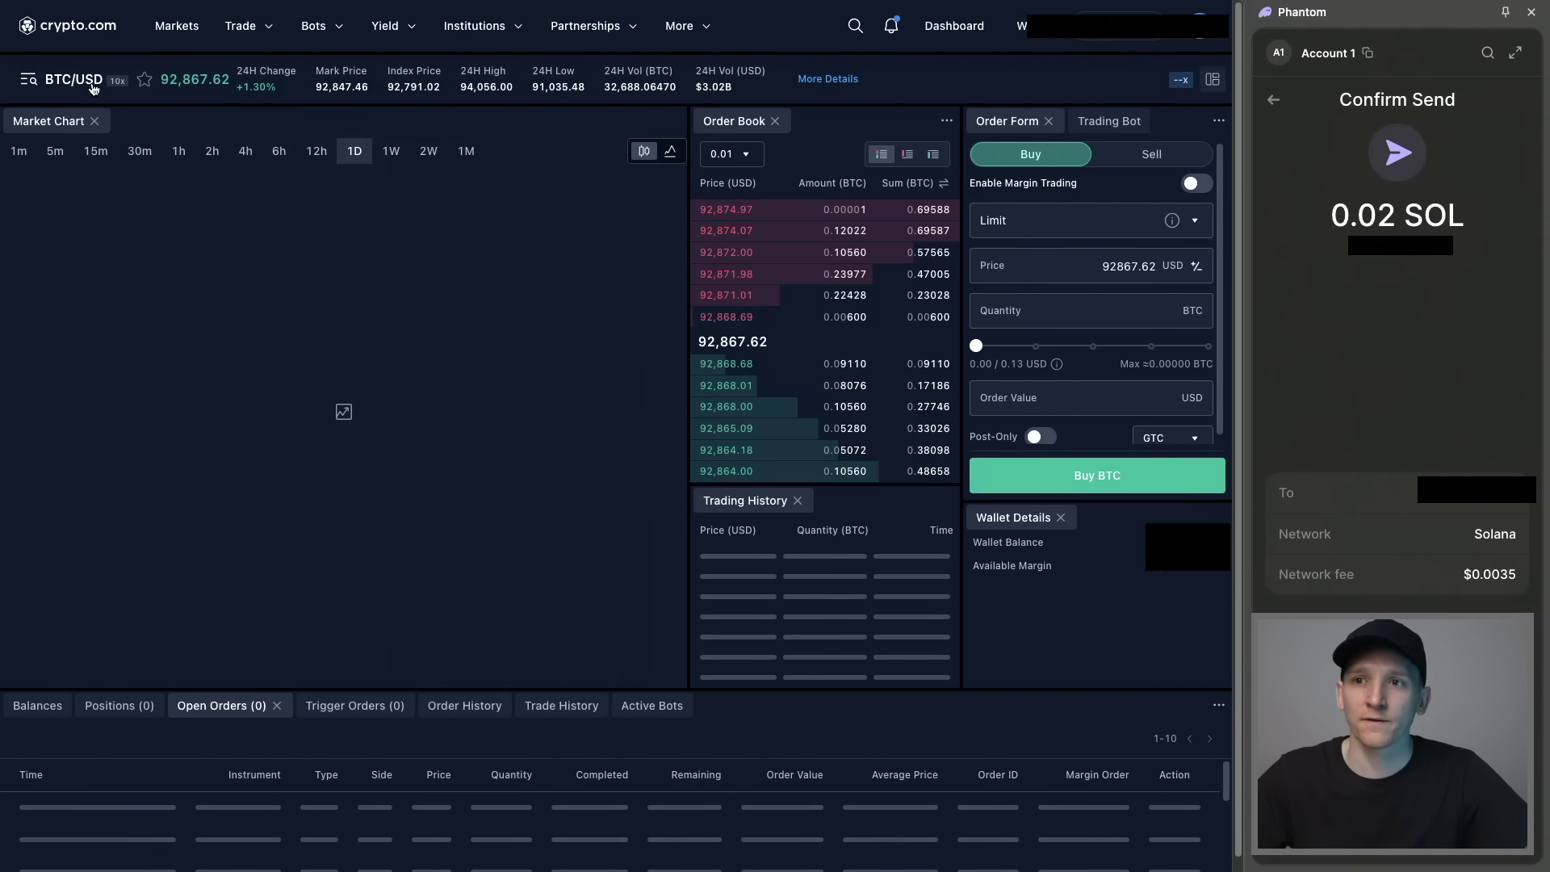
{"action": "left_click", "coordinate": [85, 81]}
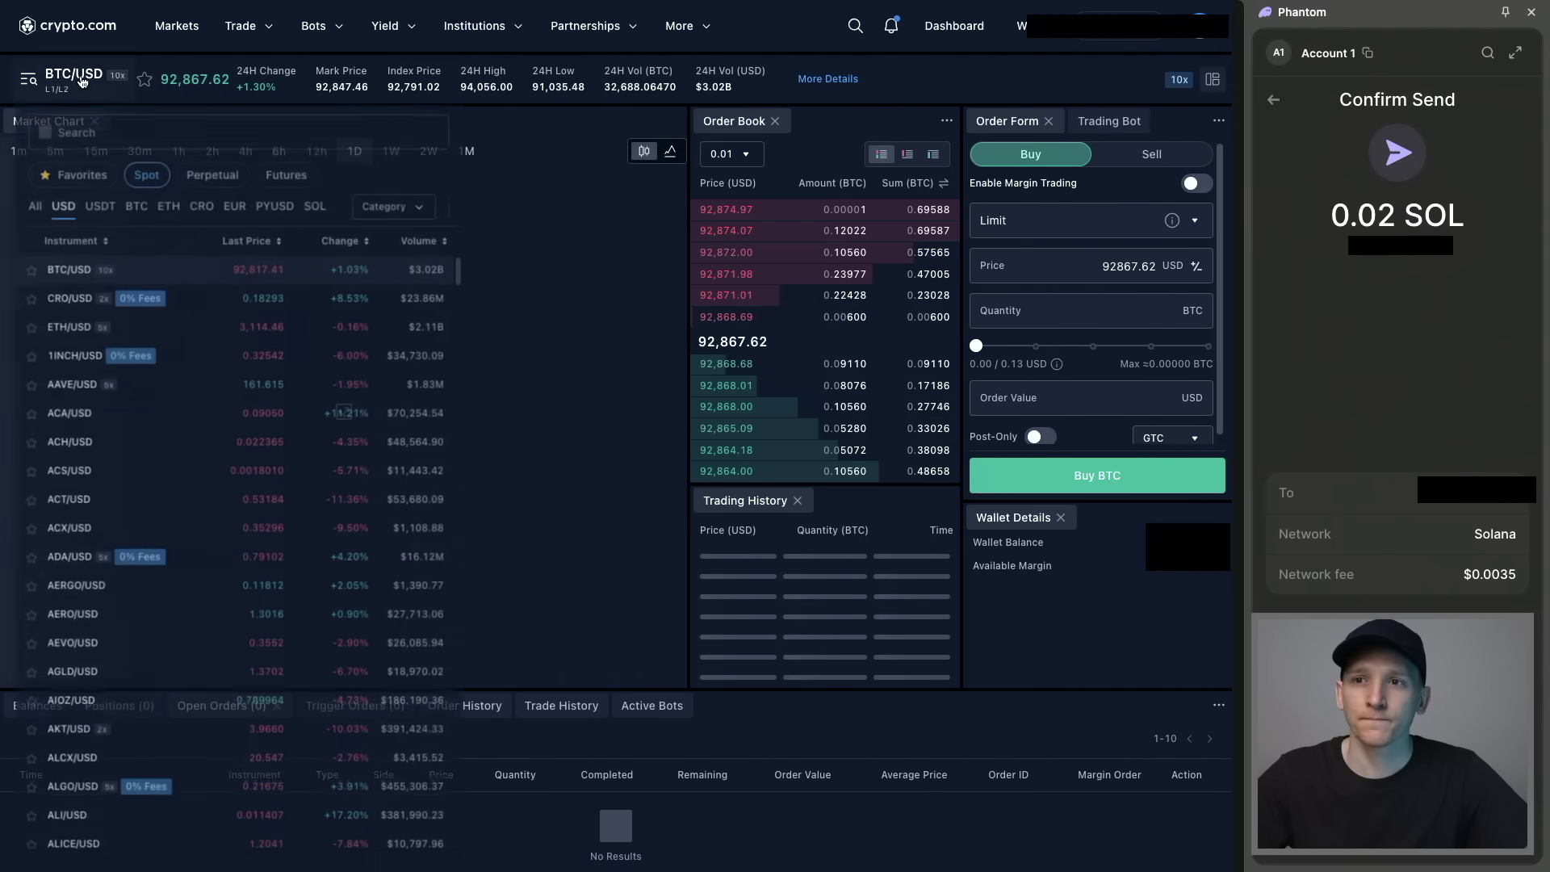
{"action": "left_click", "coordinate": [88, 123]}
{"action": "type", "text": "sol"}
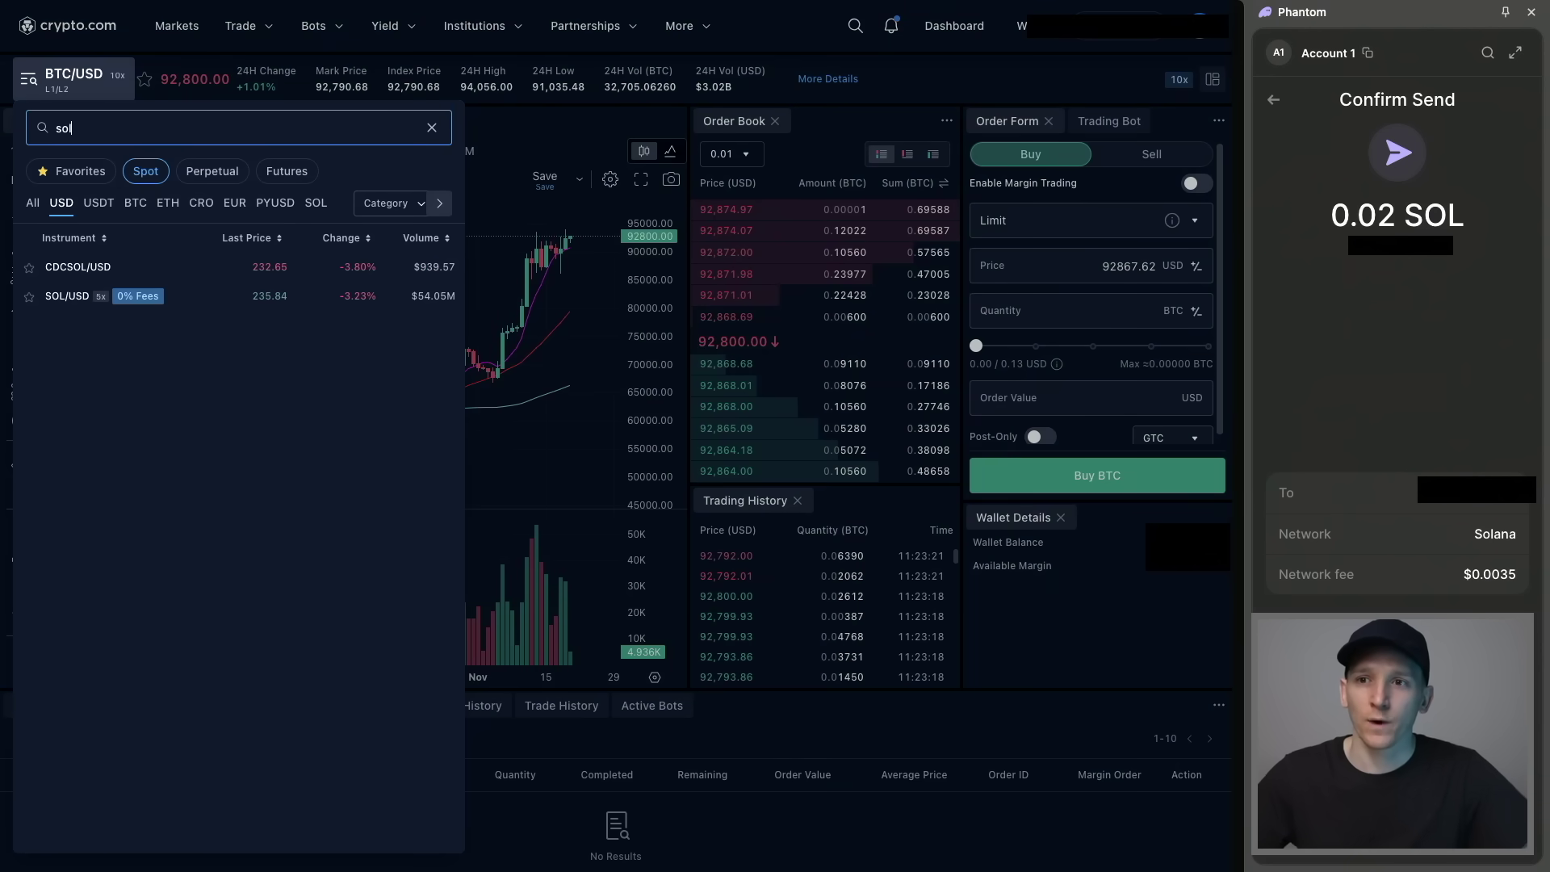
{"action": "left_click", "coordinate": [69, 297]}
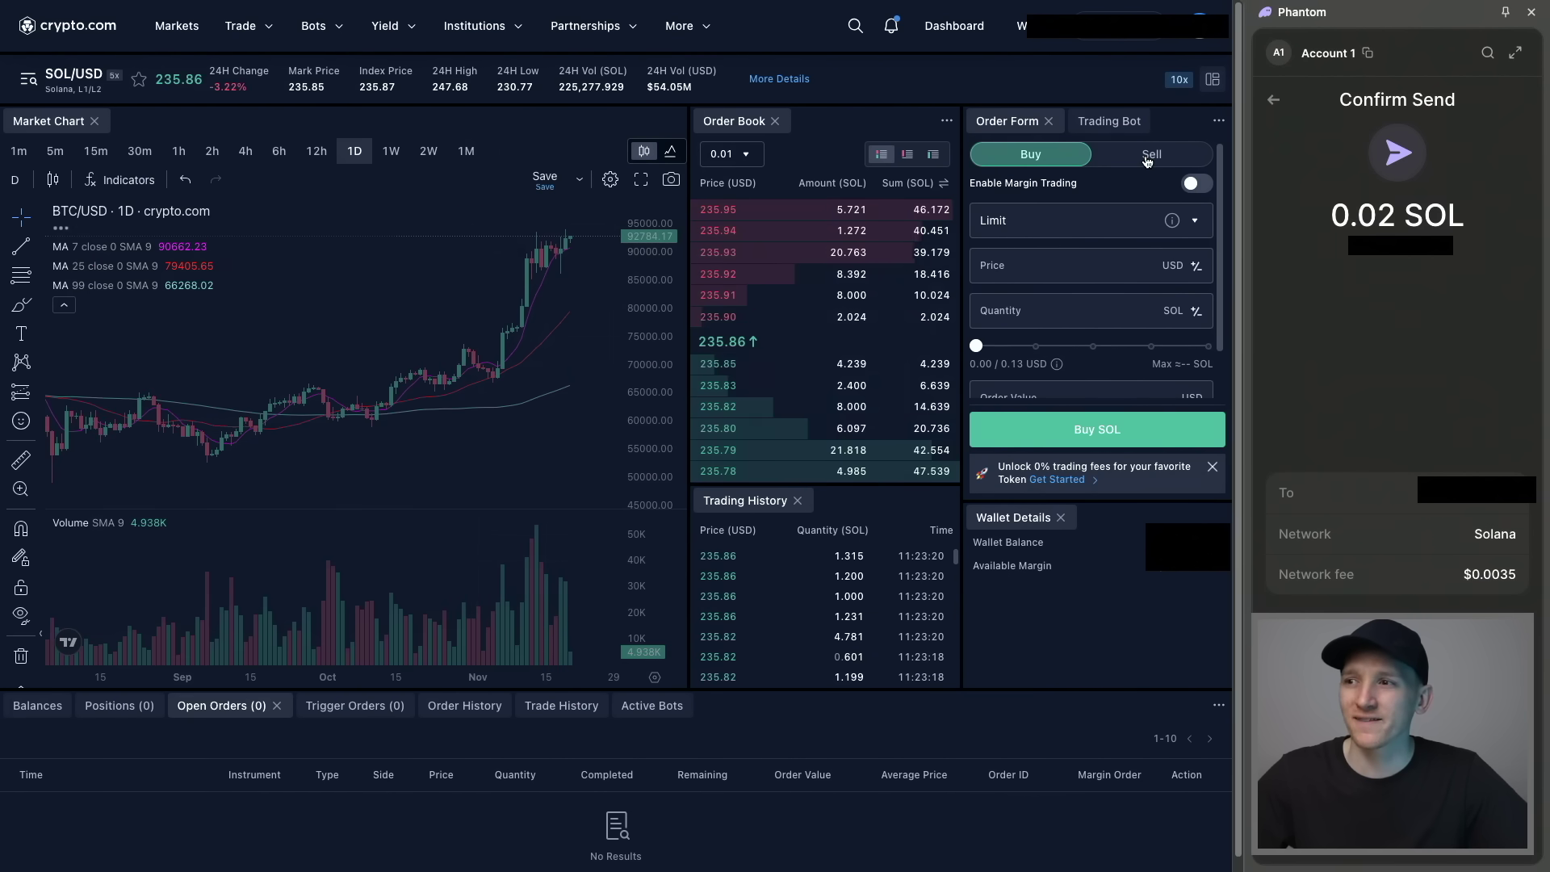
{"action": "left_click", "coordinate": [1148, 157]}
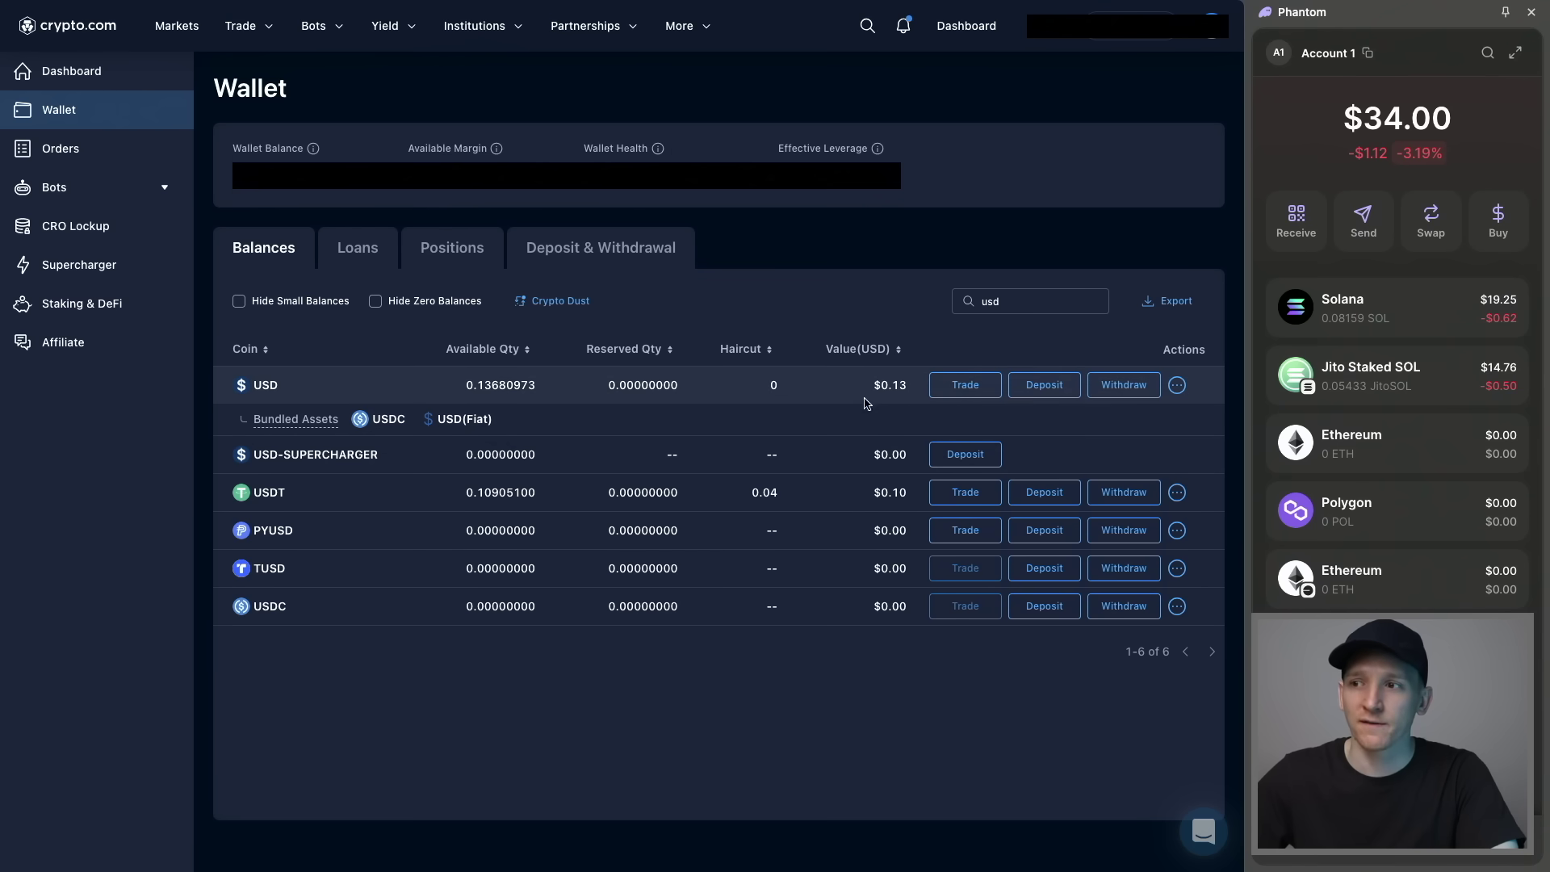
Step: Start a USD withdrawal from the Crypto.com wallet balances and choose the fiat bank transfer method
{"action": "left_click", "coordinate": [1122, 385]}
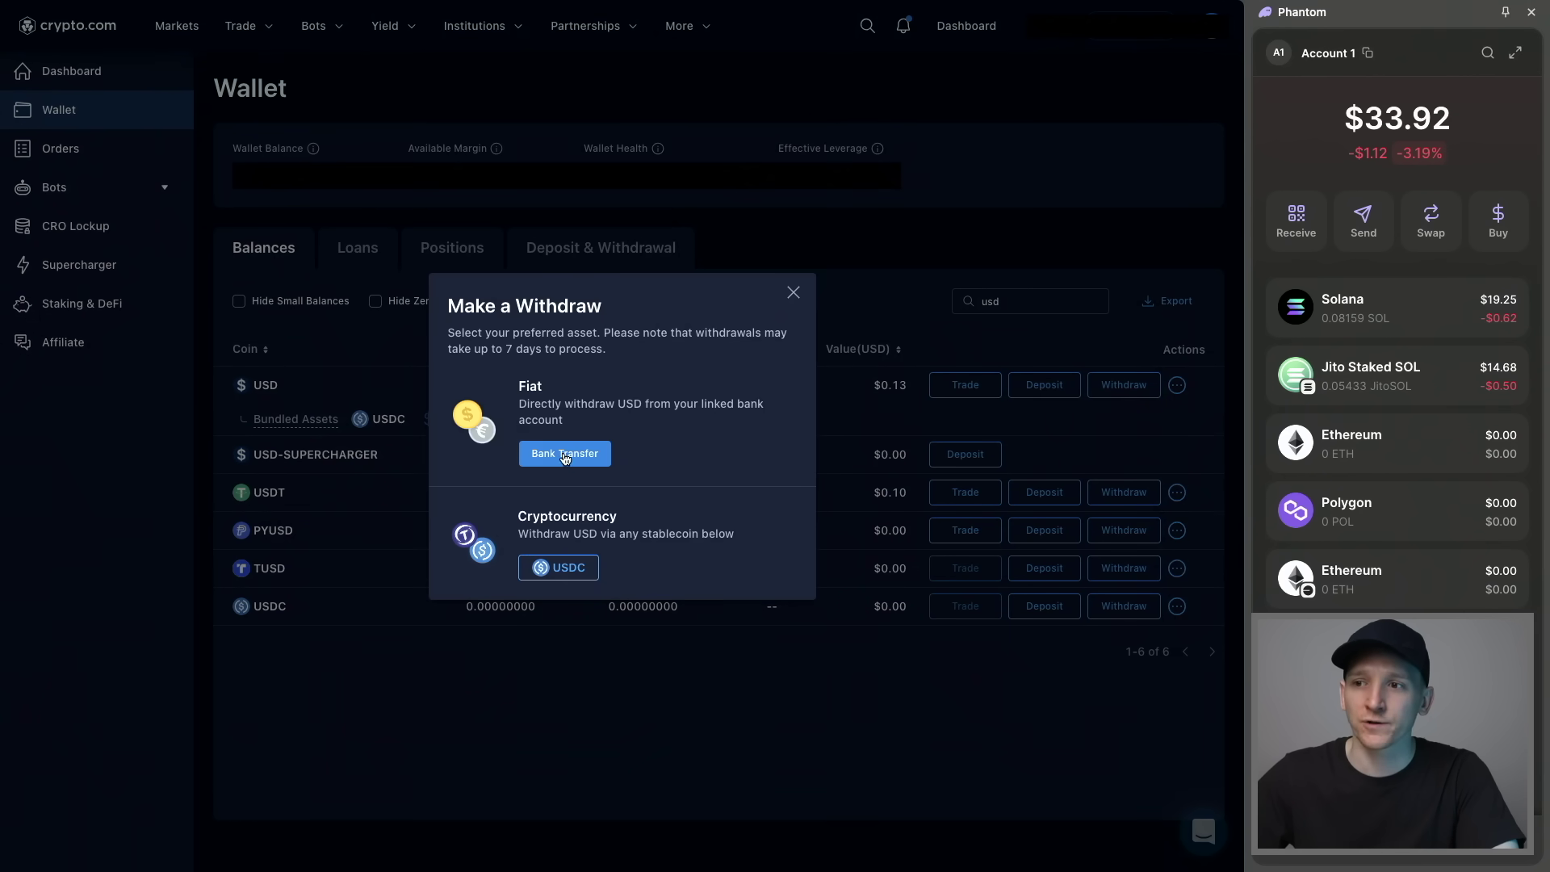
{"action": "left_click", "coordinate": [565, 455]}
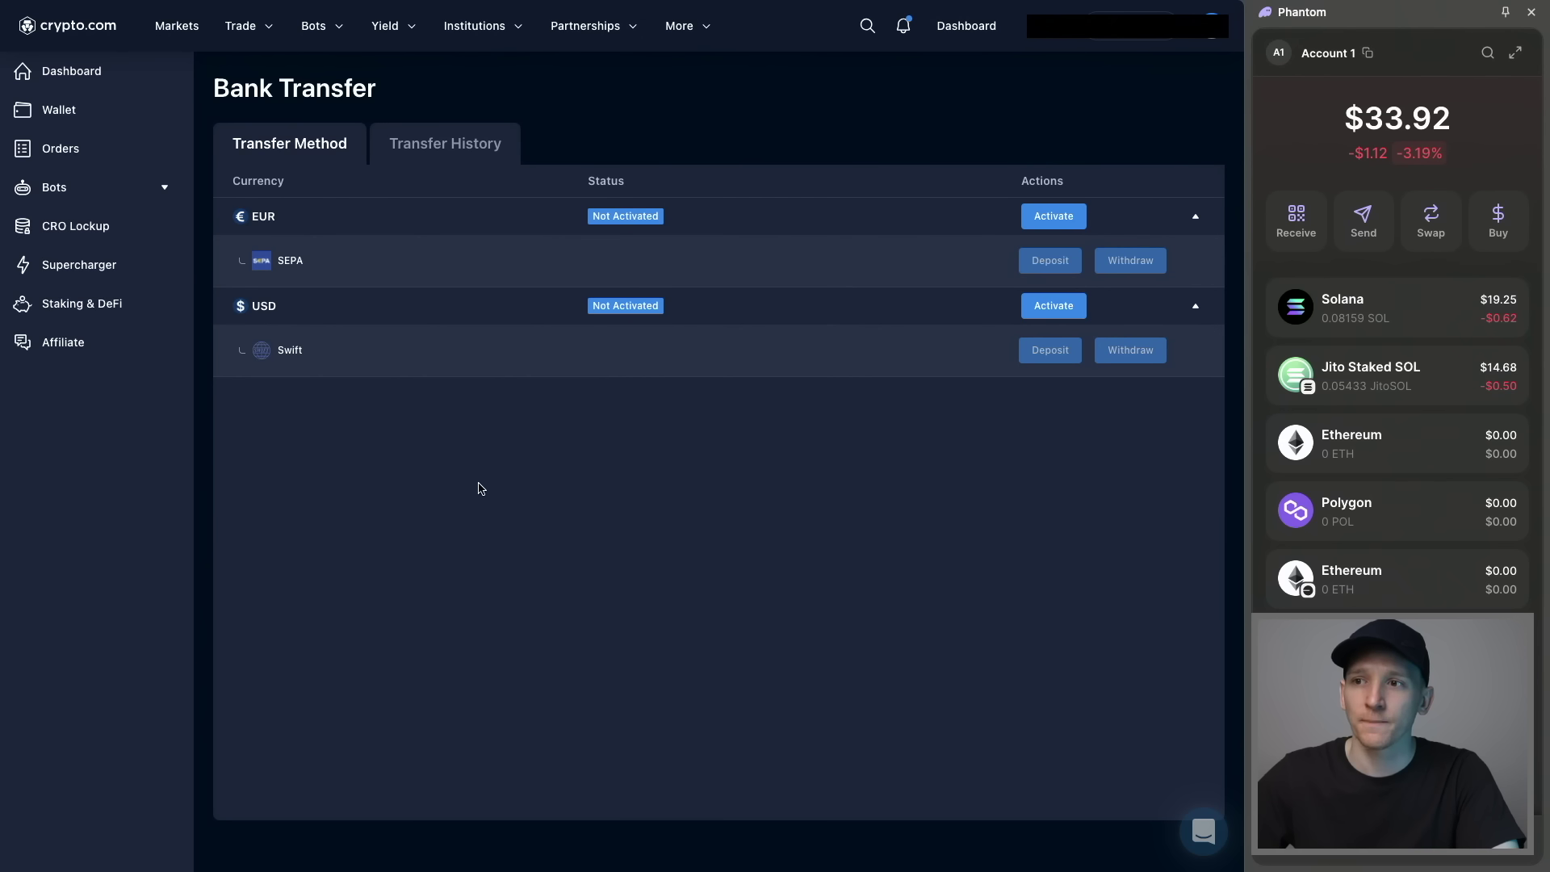